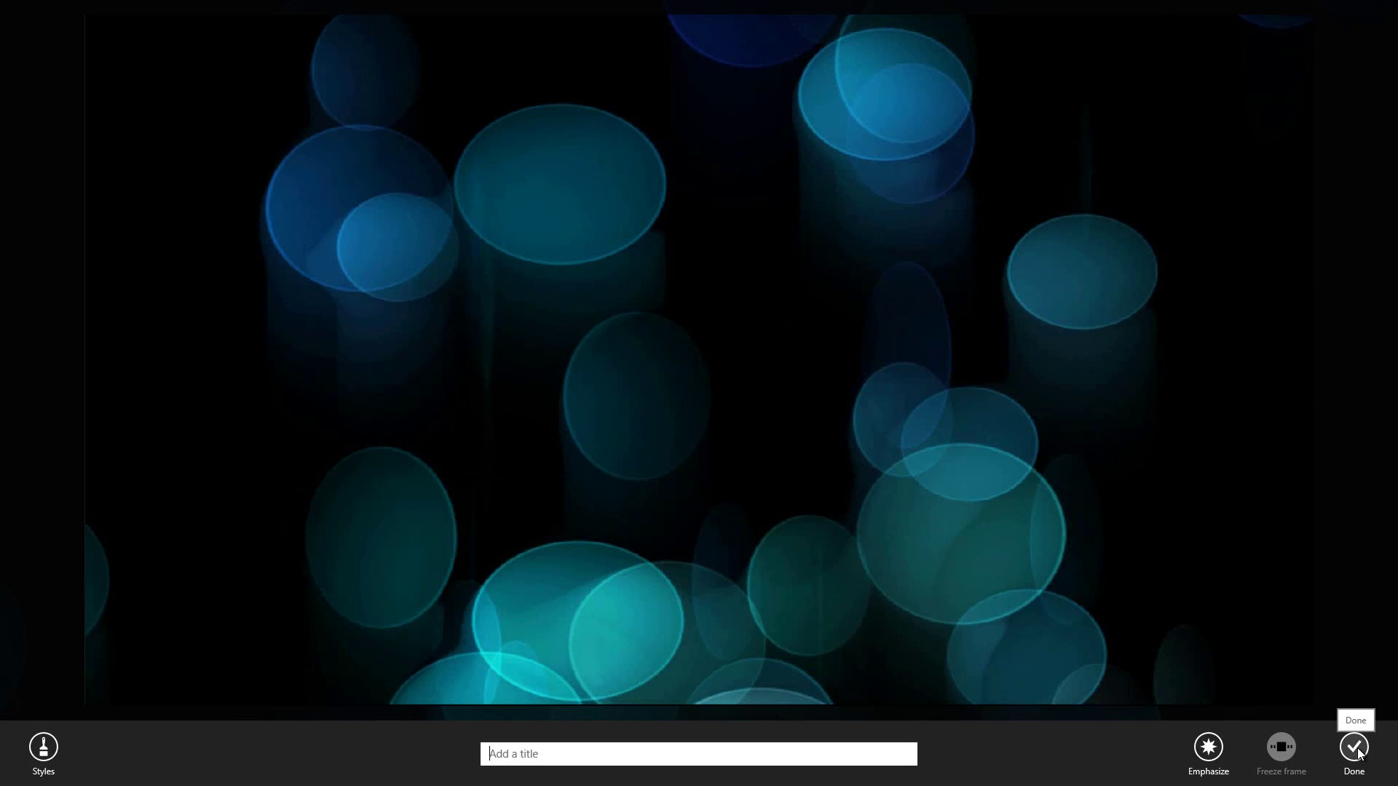
# Finish the caption and save the trimmed 0:05 clip to the Pictures folder
pyautogui.click(1356, 749)
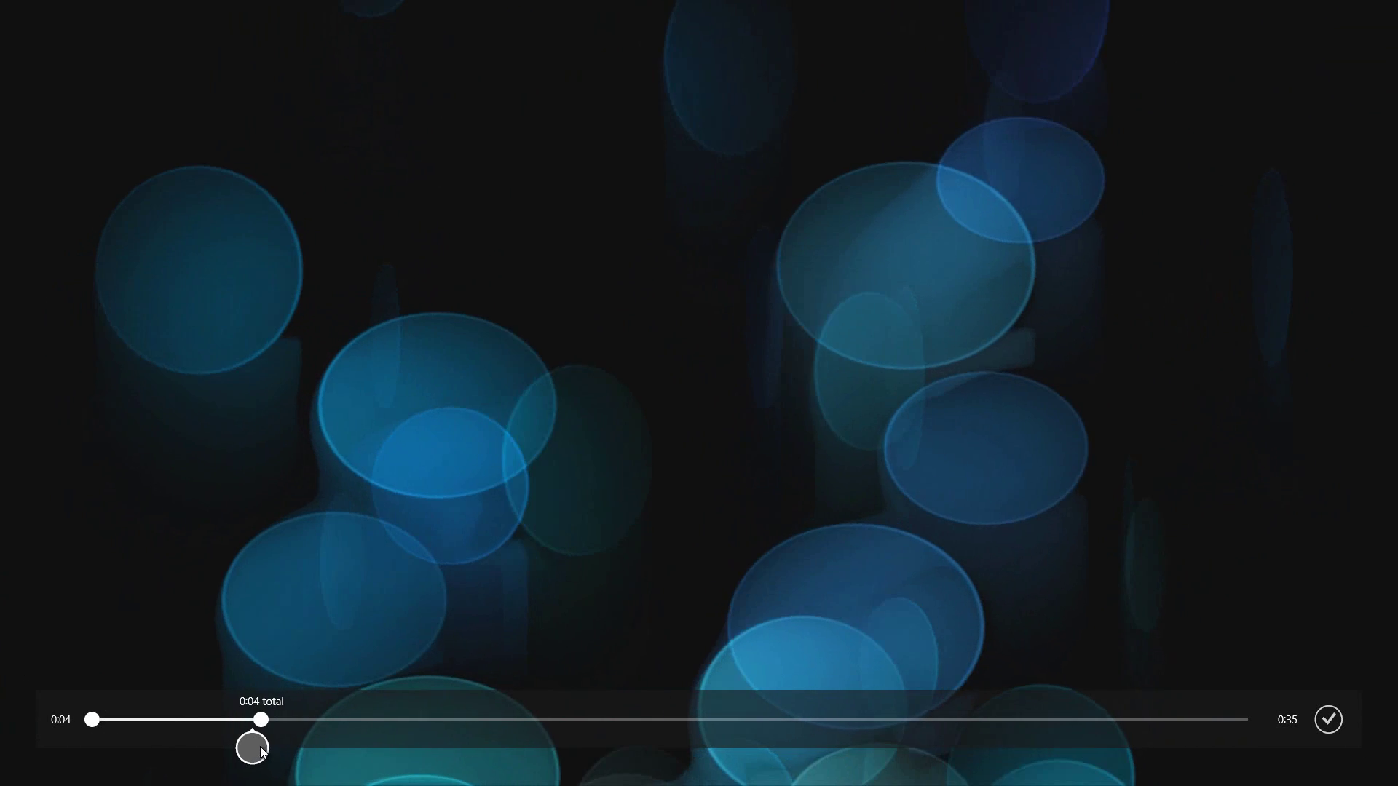
pyautogui.click(1326, 721)
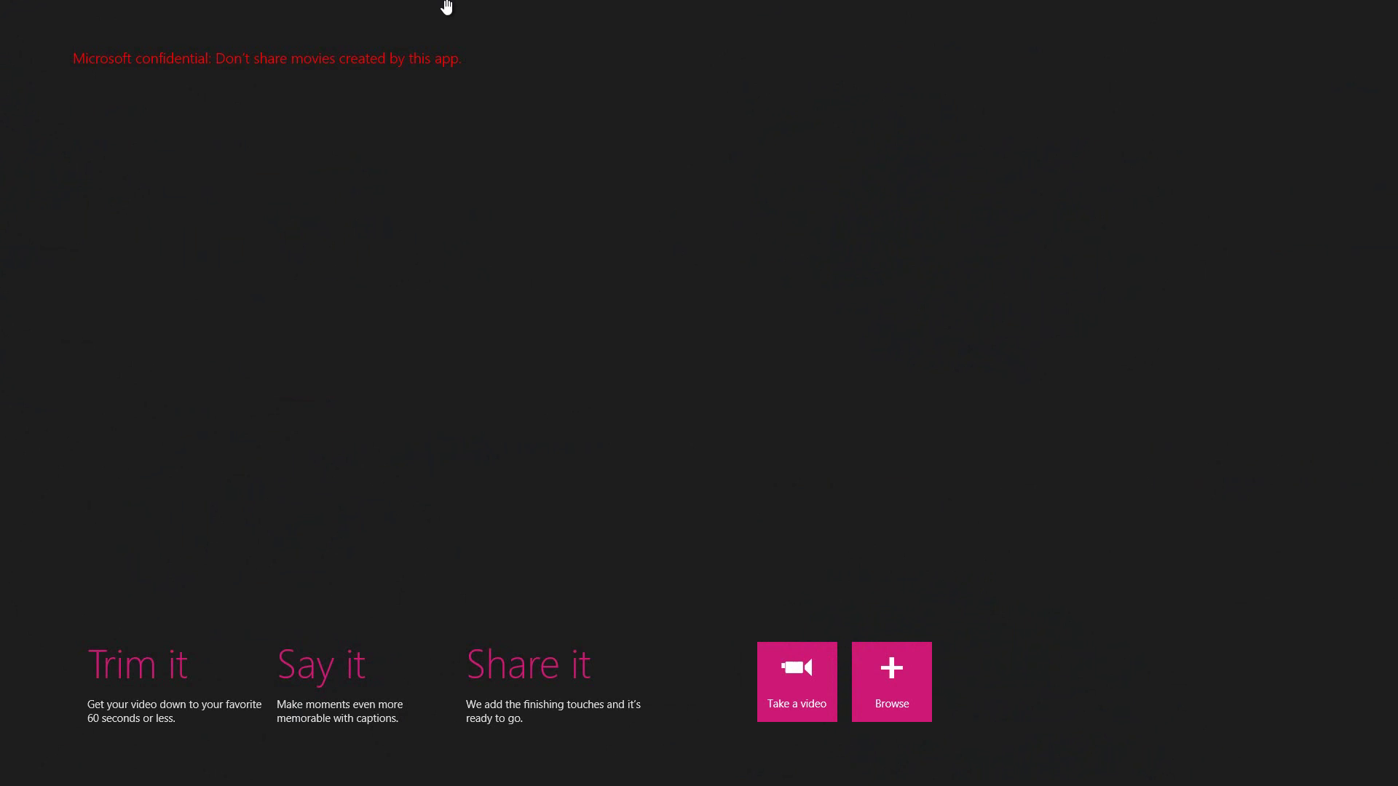
# Close Movie Moments and launch File Explorer from the desktop taskbar
pyautogui.moveTo(443, 3); pyautogui.dragTo(546, 783)
pyautogui.moveTo(2, 4)
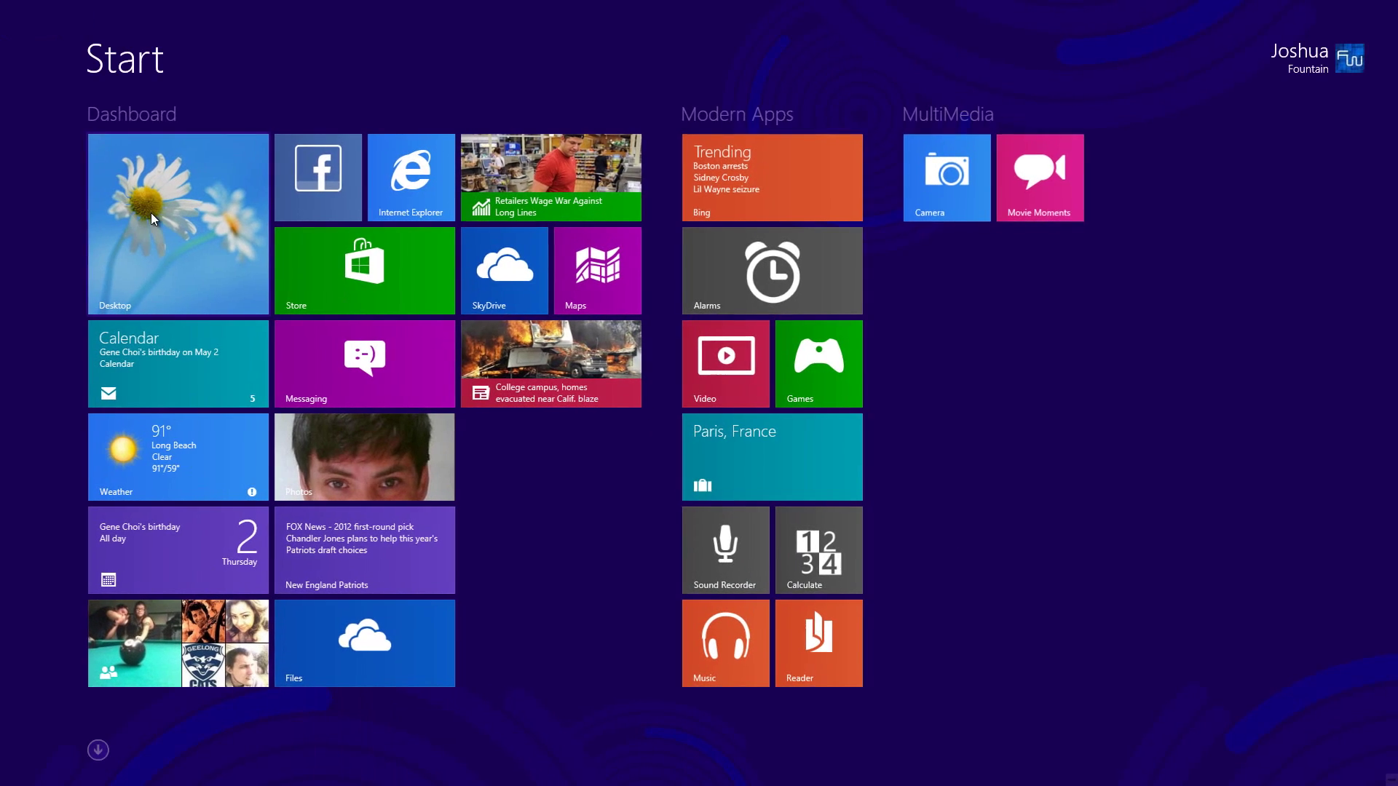
pyautogui.click(151, 213)
pyautogui.click(93, 780)
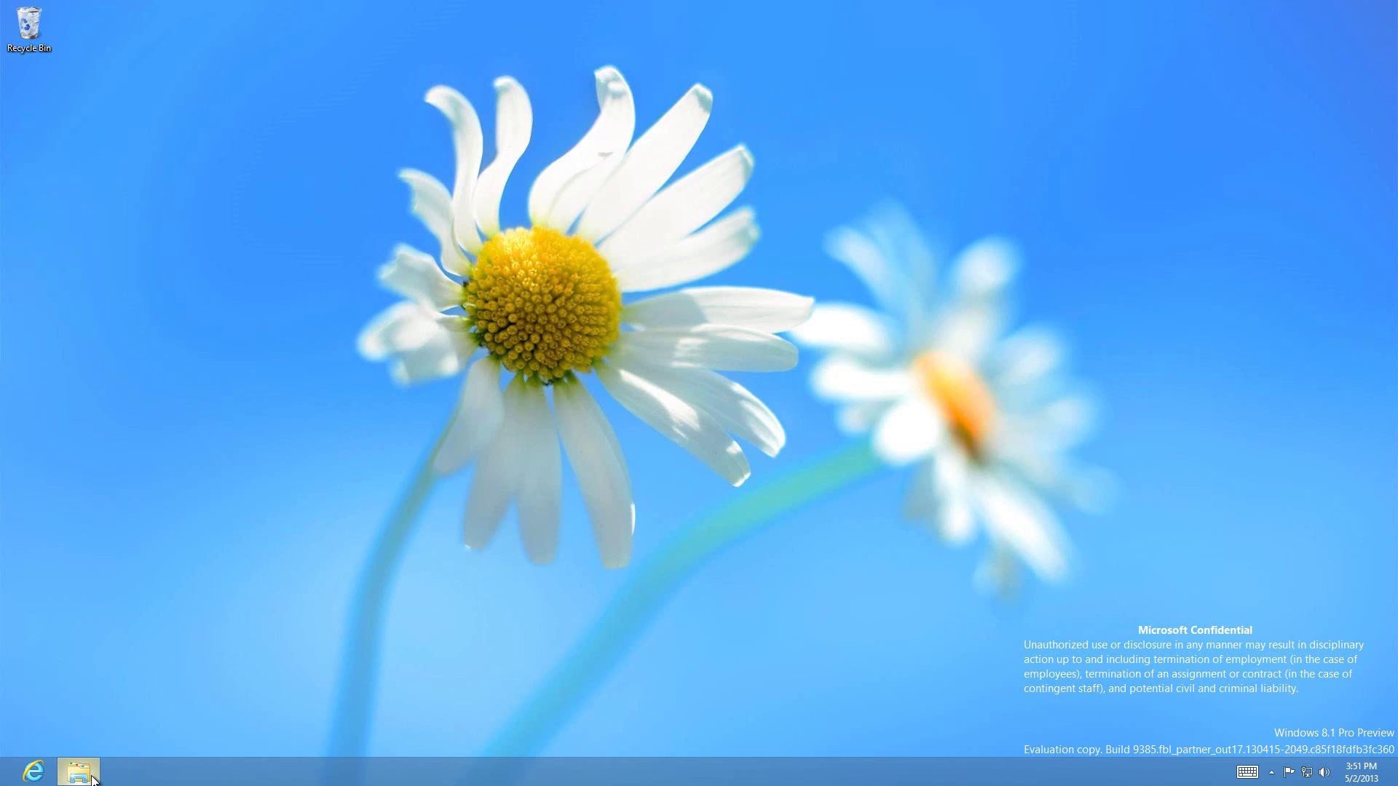
# Confirm the Blue_Discs clip in Pictures > Movie Moments, then return to Start
pyautogui.click(792, 233)
pyautogui.doubleClick(792, 230)
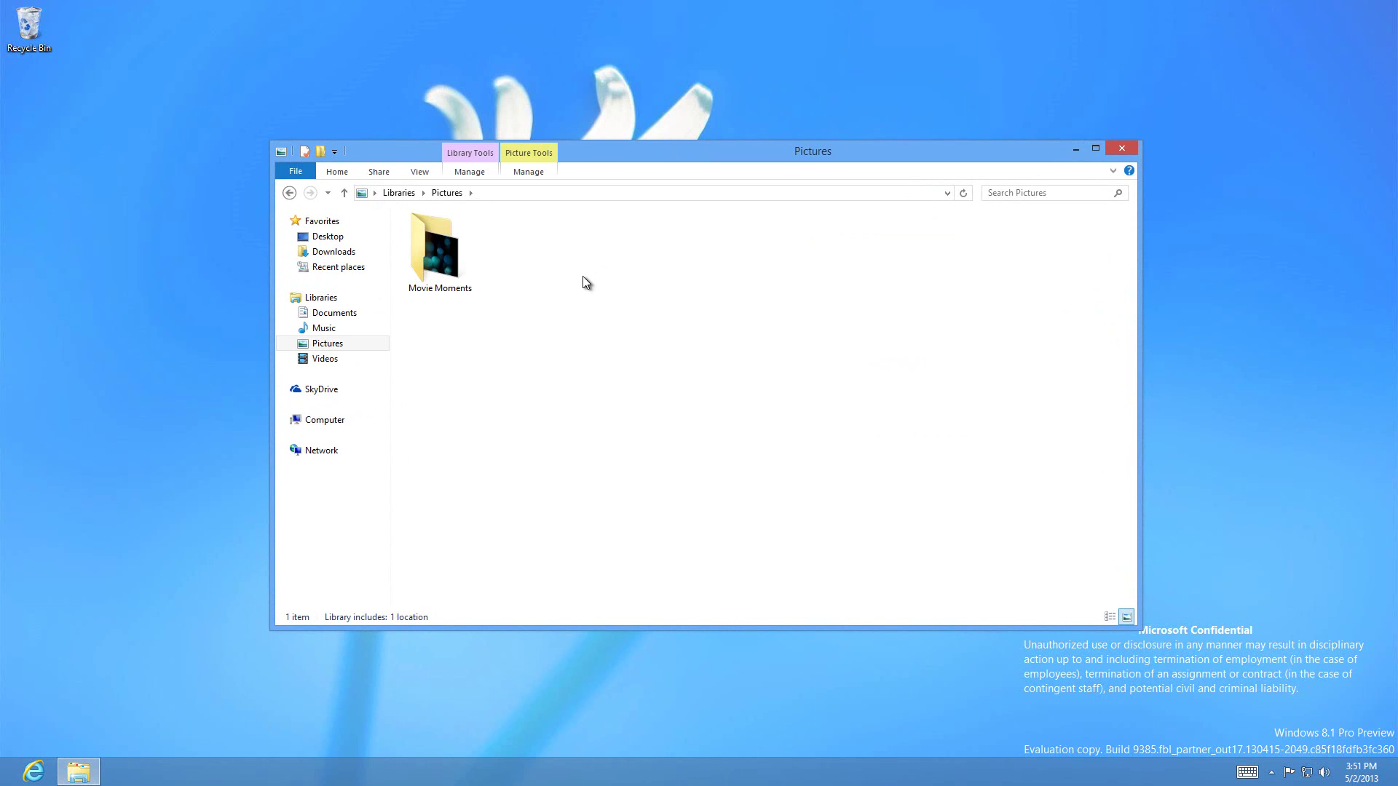
pyautogui.doubleClick(447, 255)
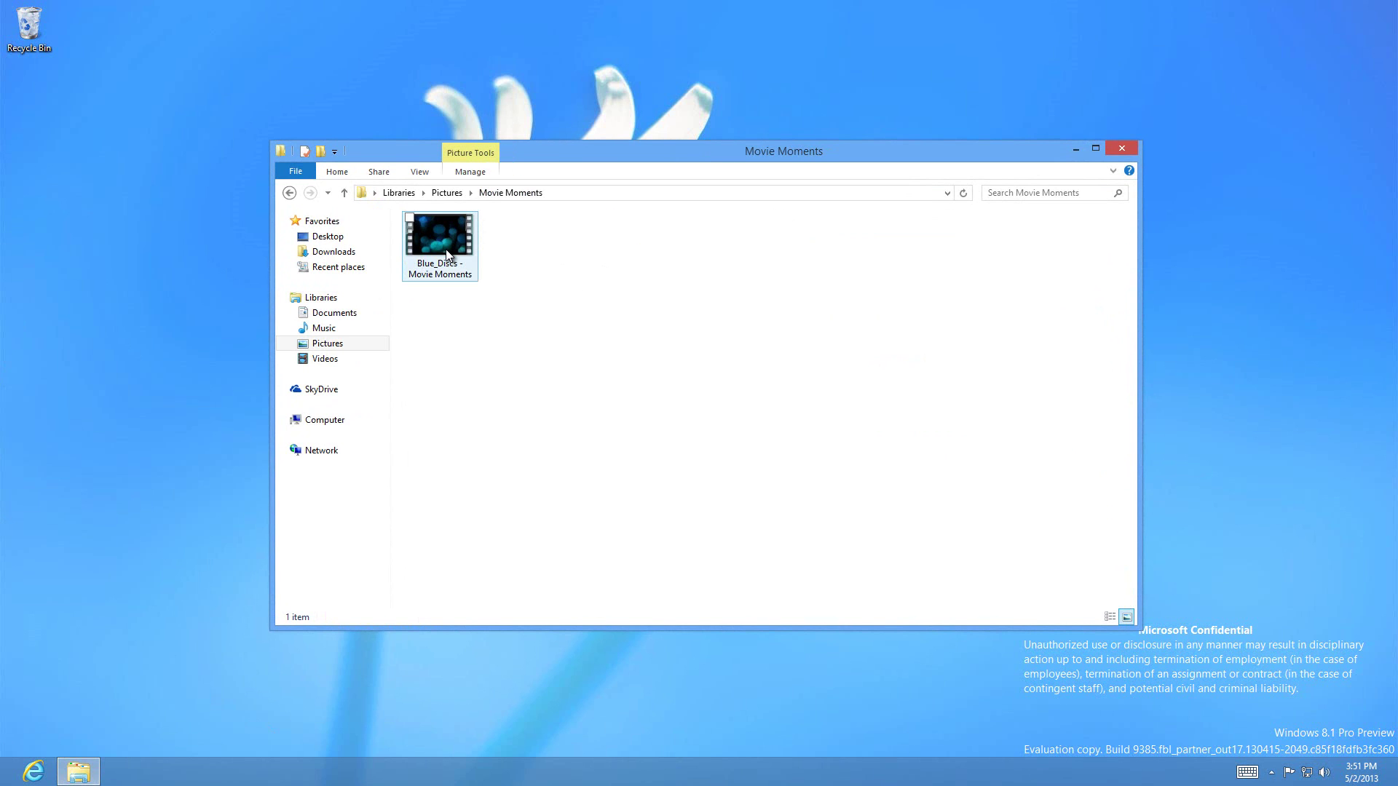
pyautogui.press('super')
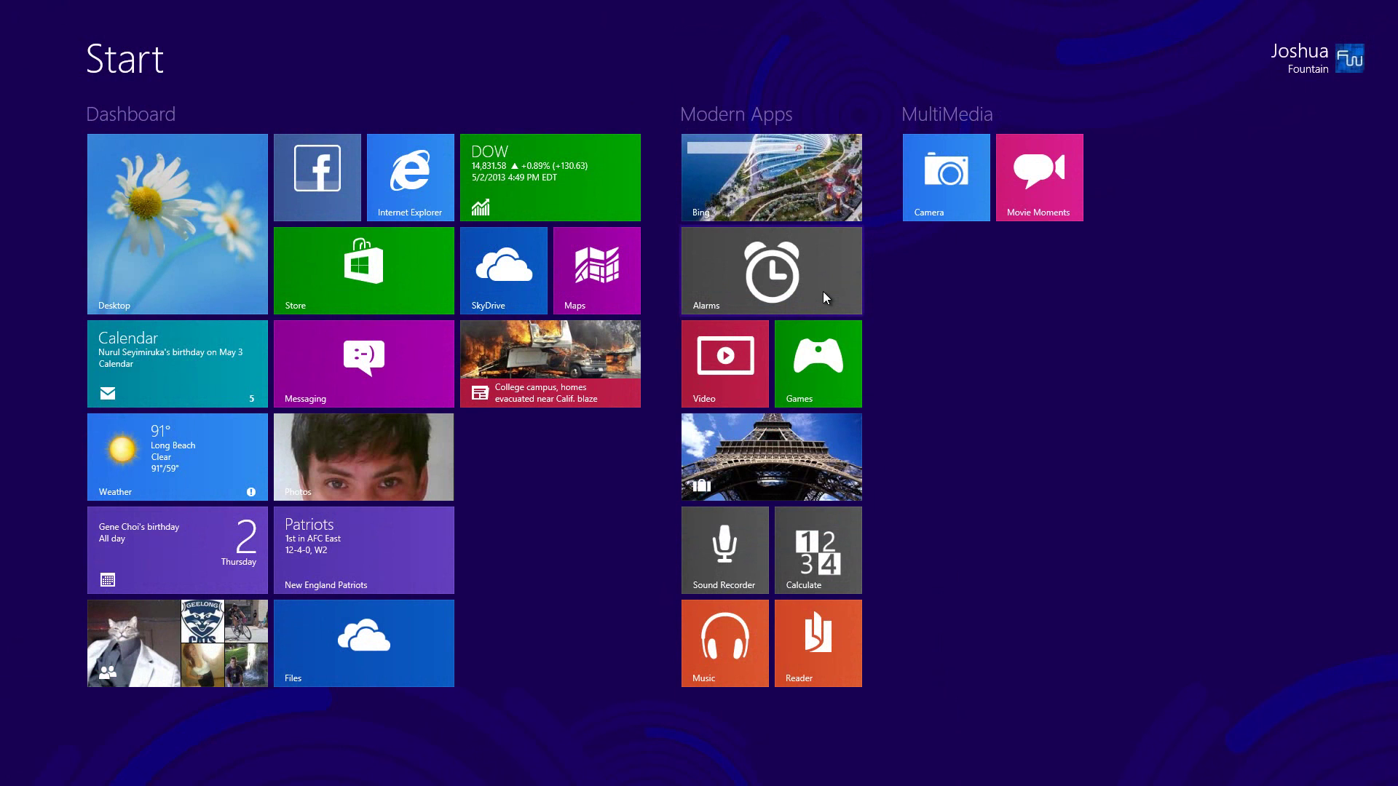
# Open the Alarms app to see its Alarm, Timer and Stopwatch views
pyautogui.click(820, 291)
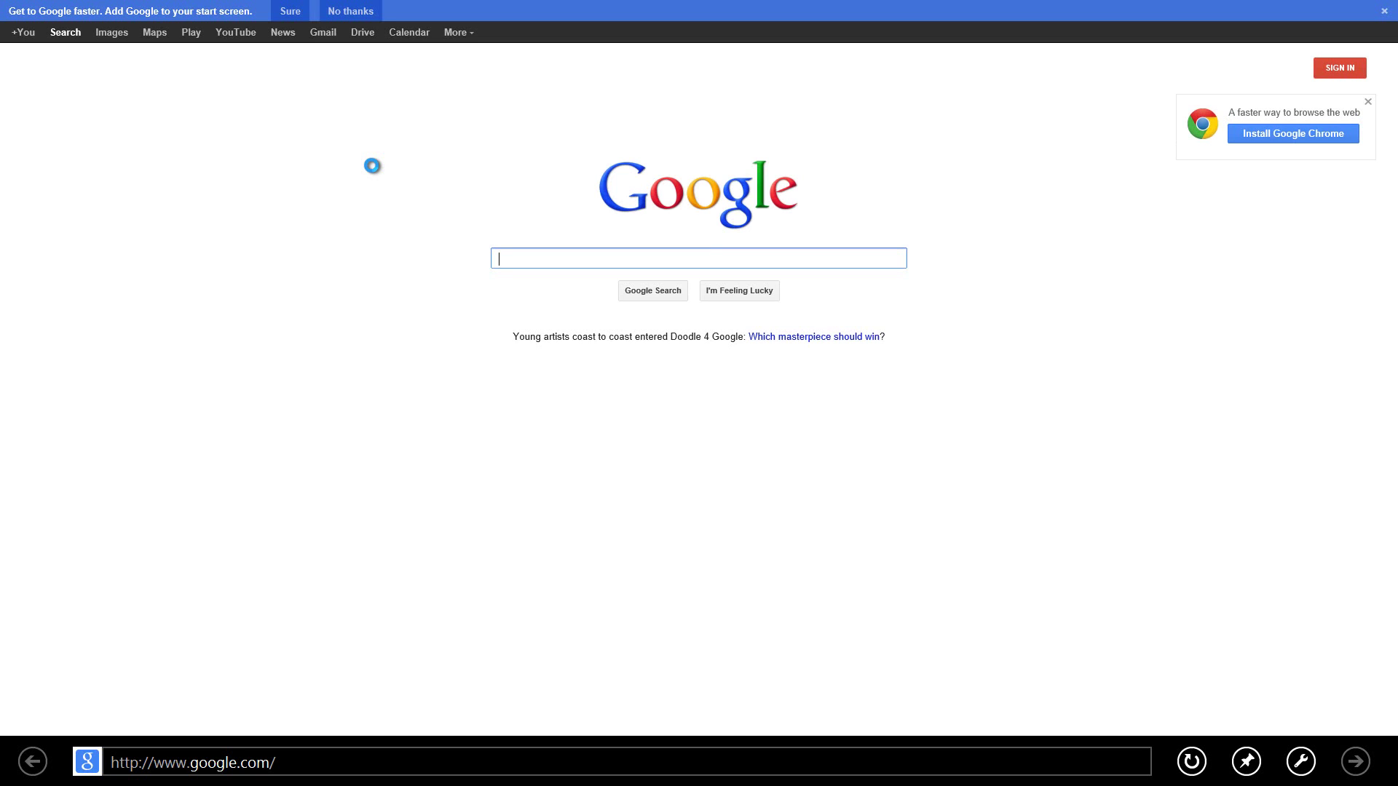
# Close the full-screen browser and check desktop Internet Explorer's About version information
pyautogui.moveTo(468, 4); pyautogui.dragTo(493, 778)
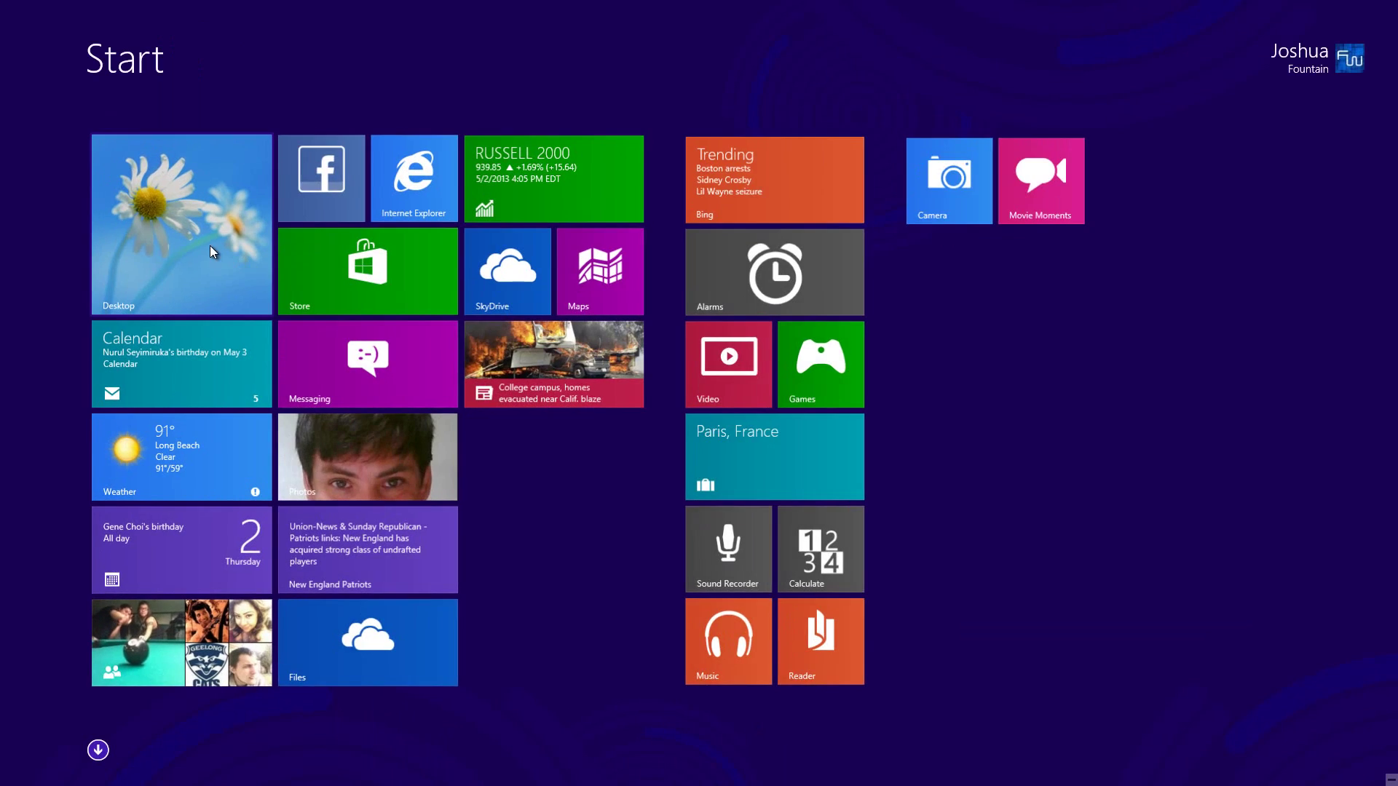
pyautogui.click(210, 246)
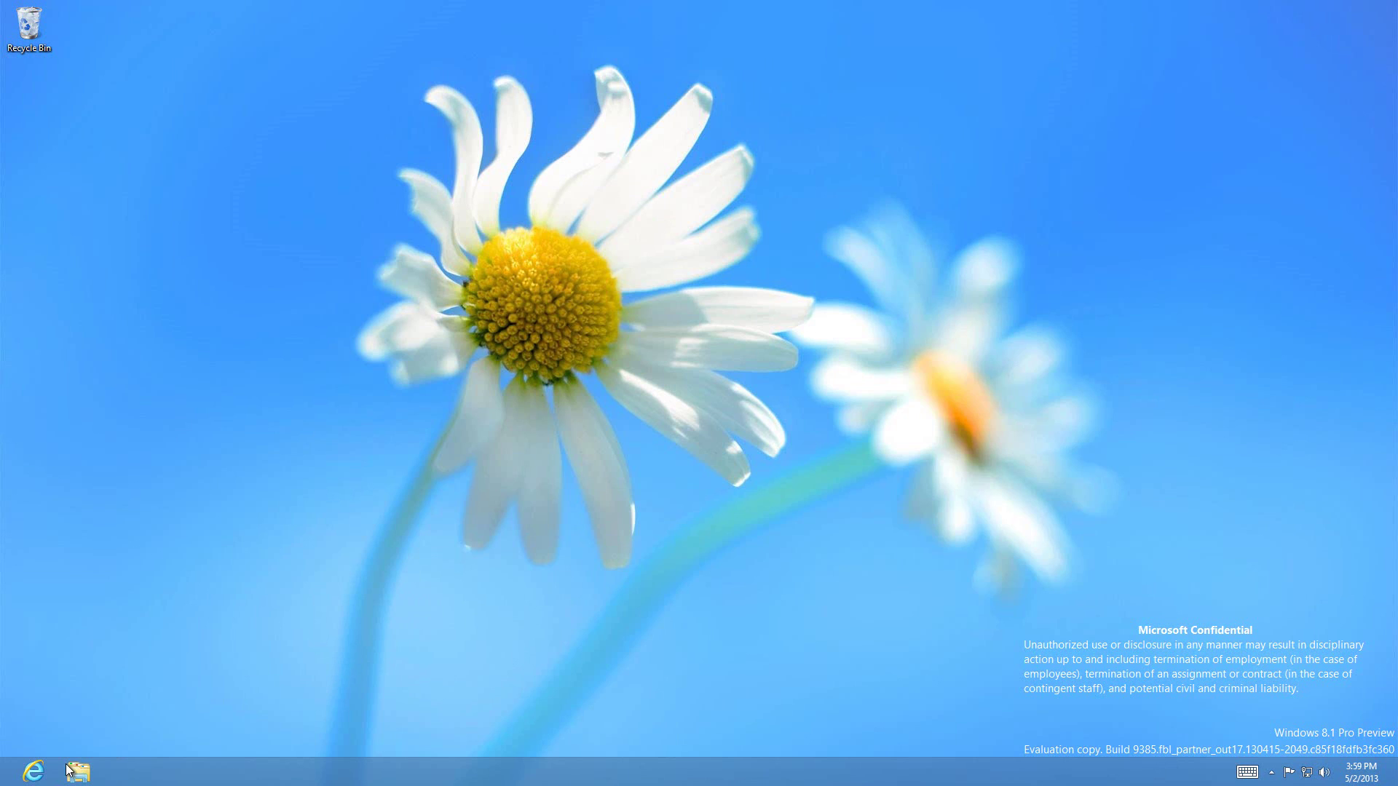
pyautogui.click(38, 776)
pyautogui.click(1246, 109)
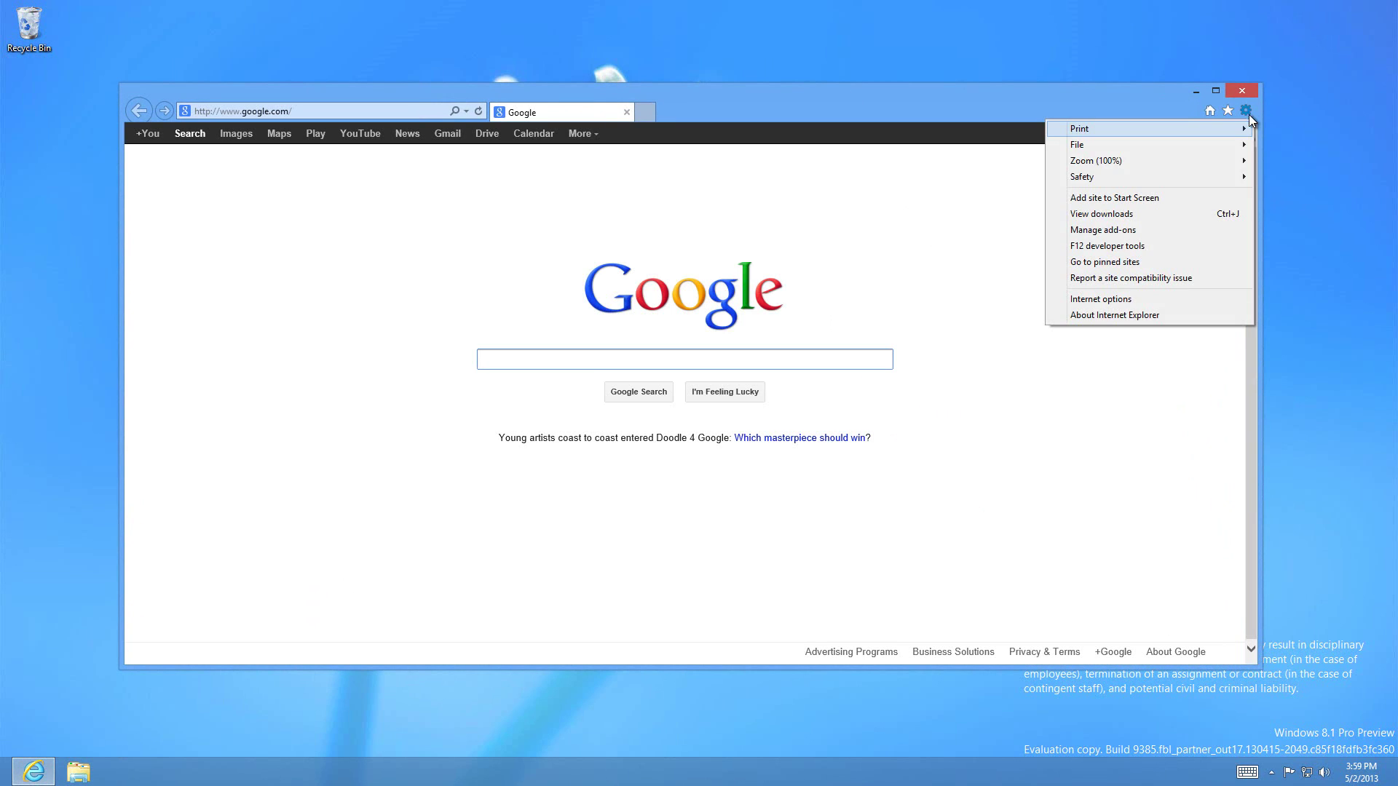
pyautogui.click(1116, 315)
pyautogui.click(761, 474)
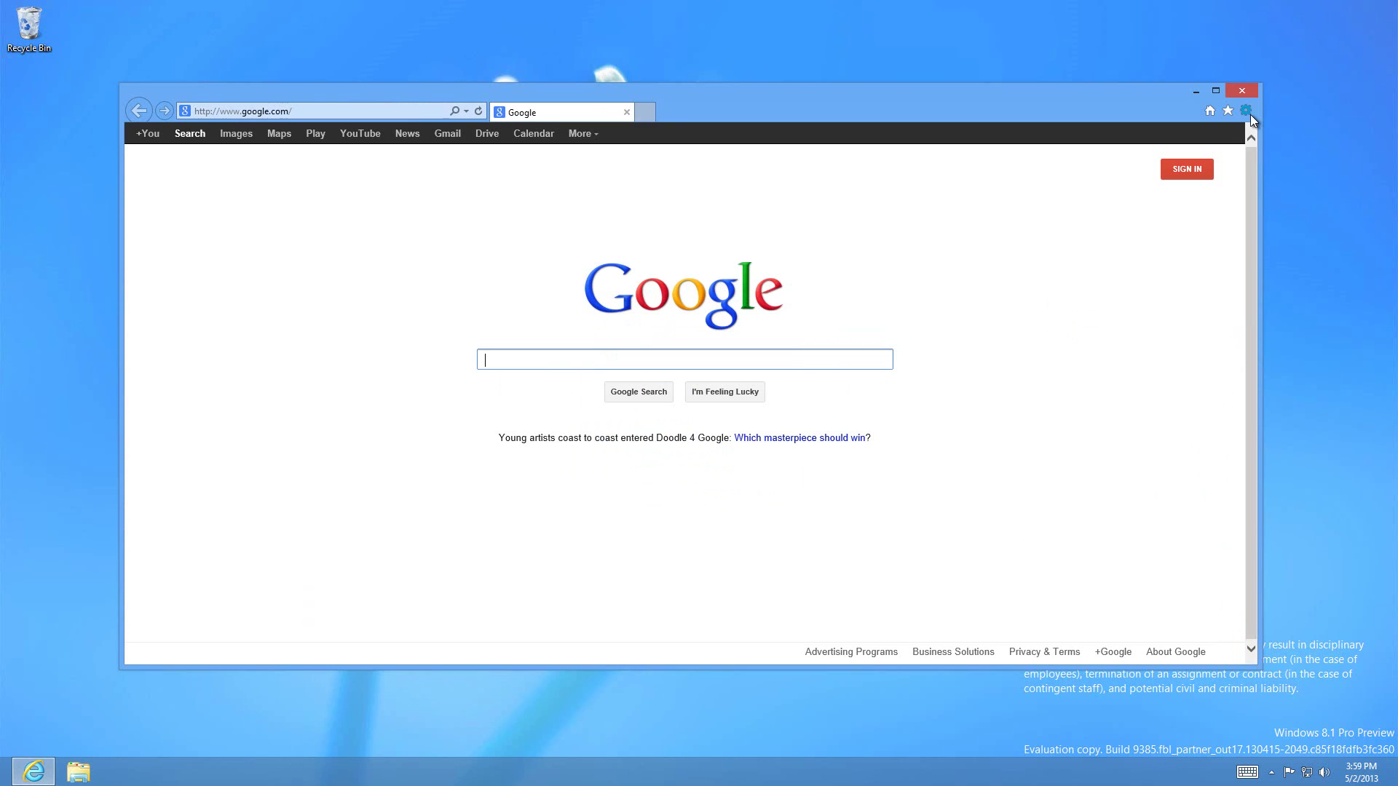
# Launch F12 developer tools, ticking 'Do not show' for the security warning
pyautogui.click(1247, 110)
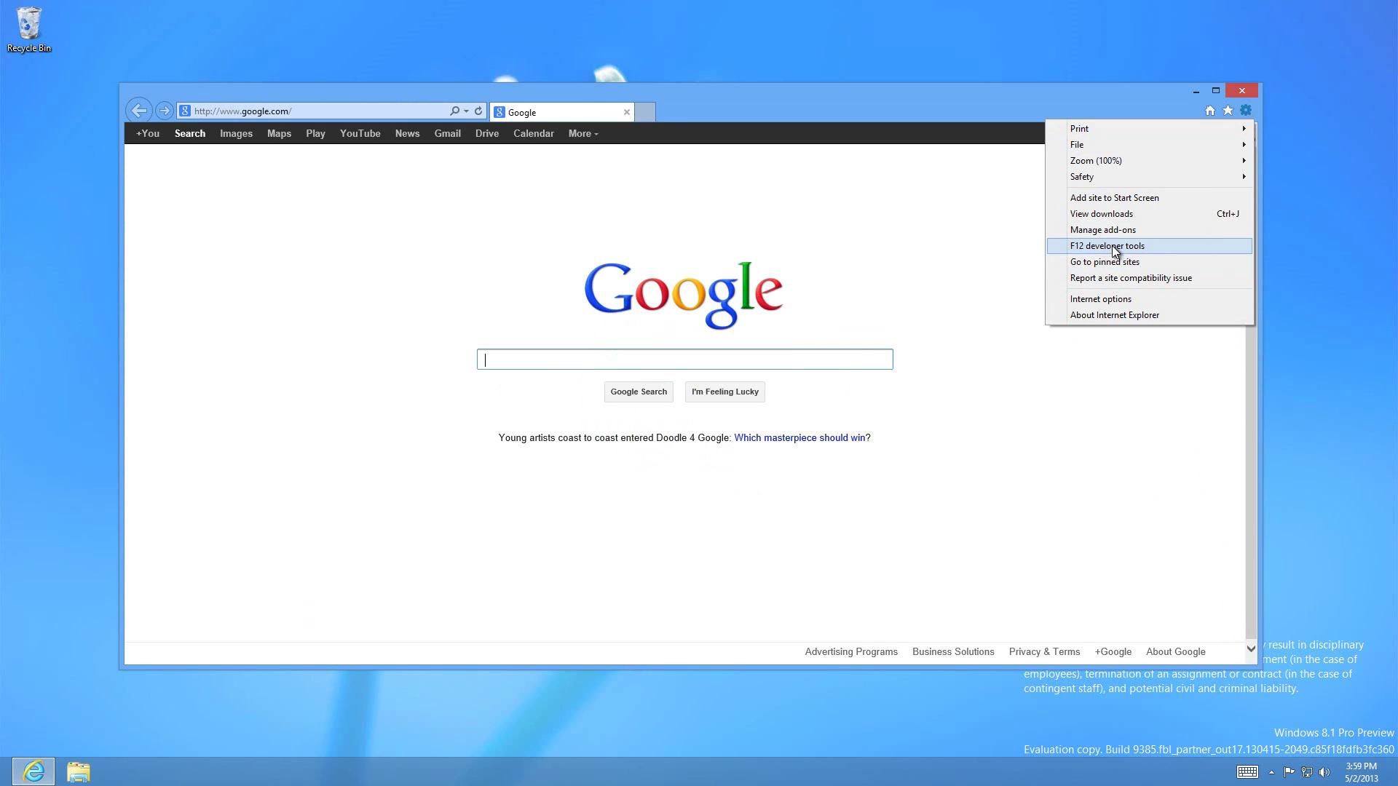
pyautogui.click(1103, 245)
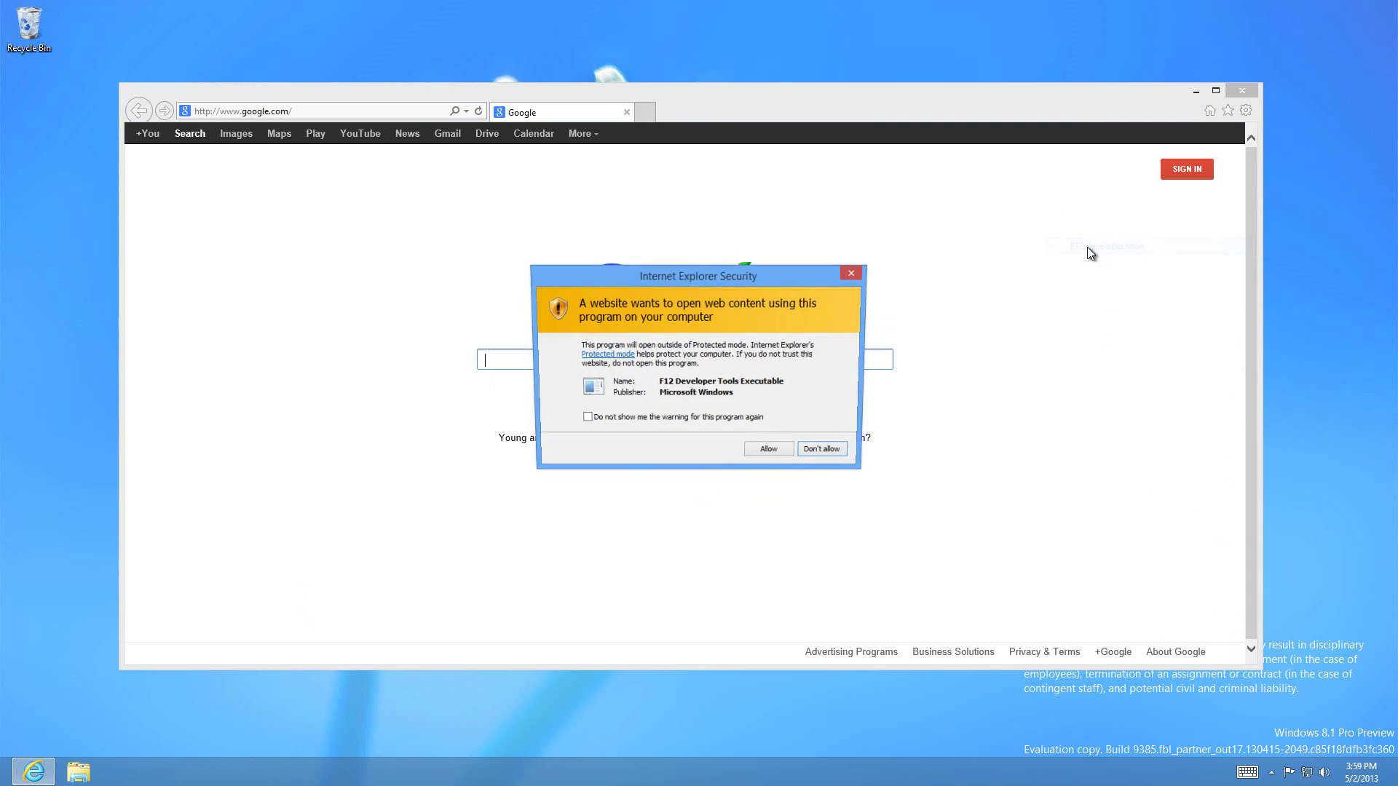
pyautogui.click(691, 426)
# Allow F12 tools, then view DOM Explorer, Debugger, Emulation, Memory, Network and Profiler
pyautogui.click(767, 459)
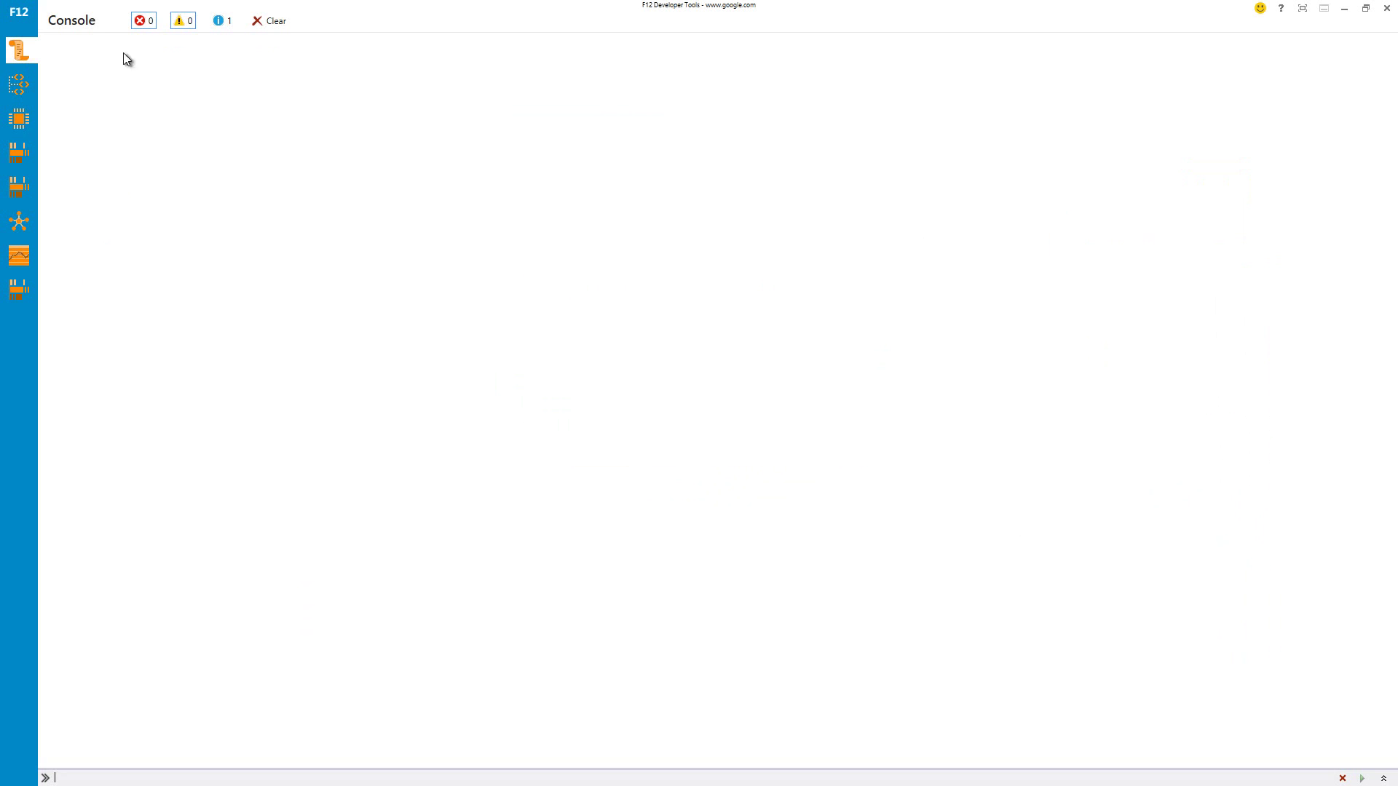
pyautogui.click(18, 85)
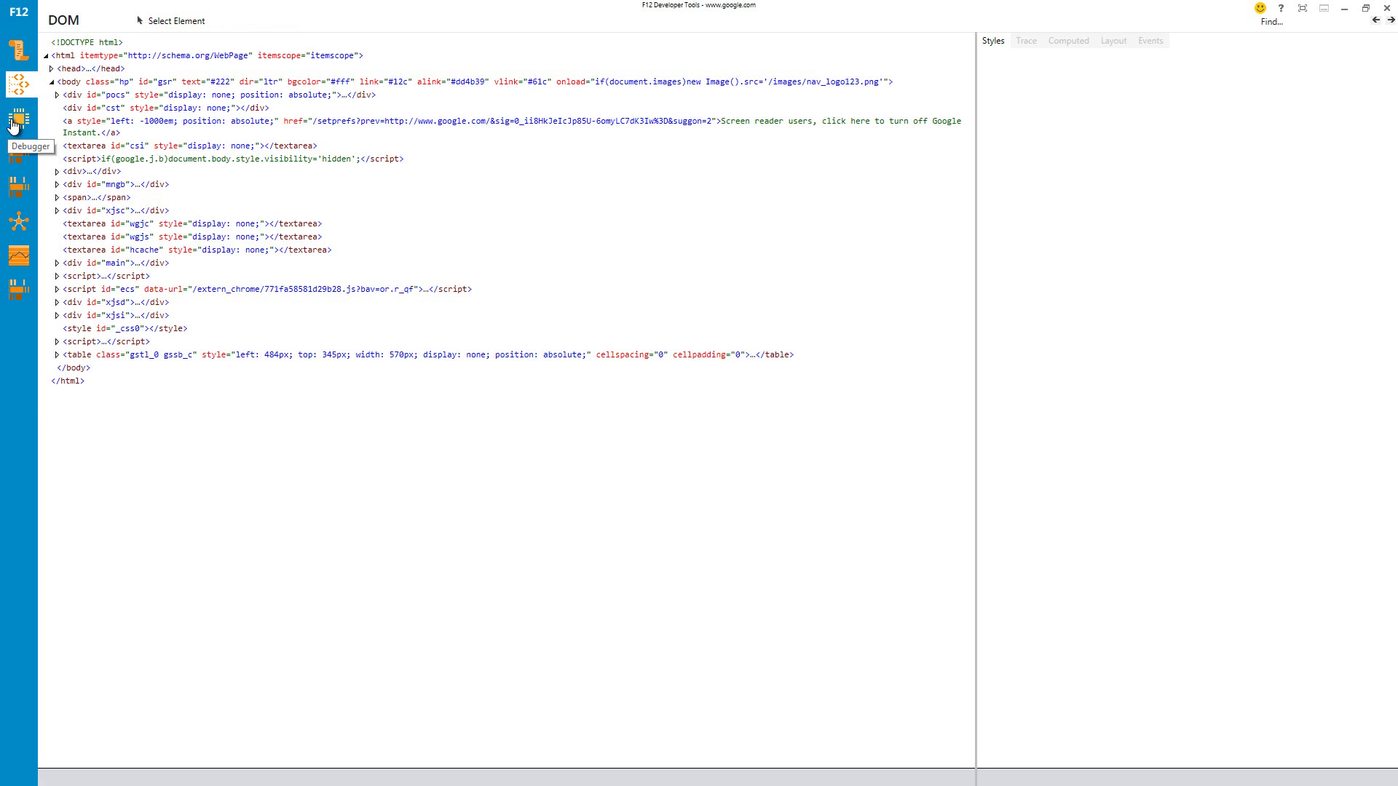
pyautogui.click(13, 125)
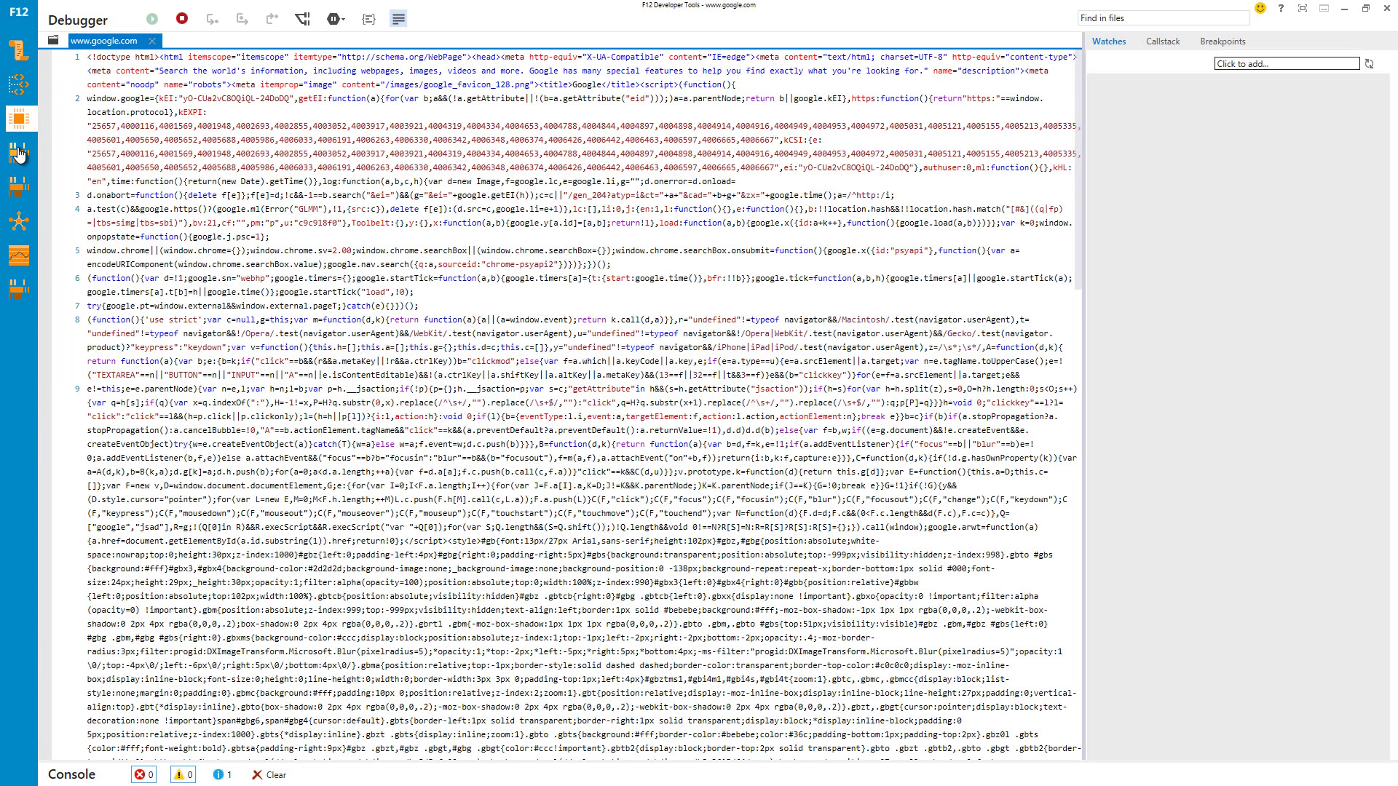
pyautogui.click(19, 153)
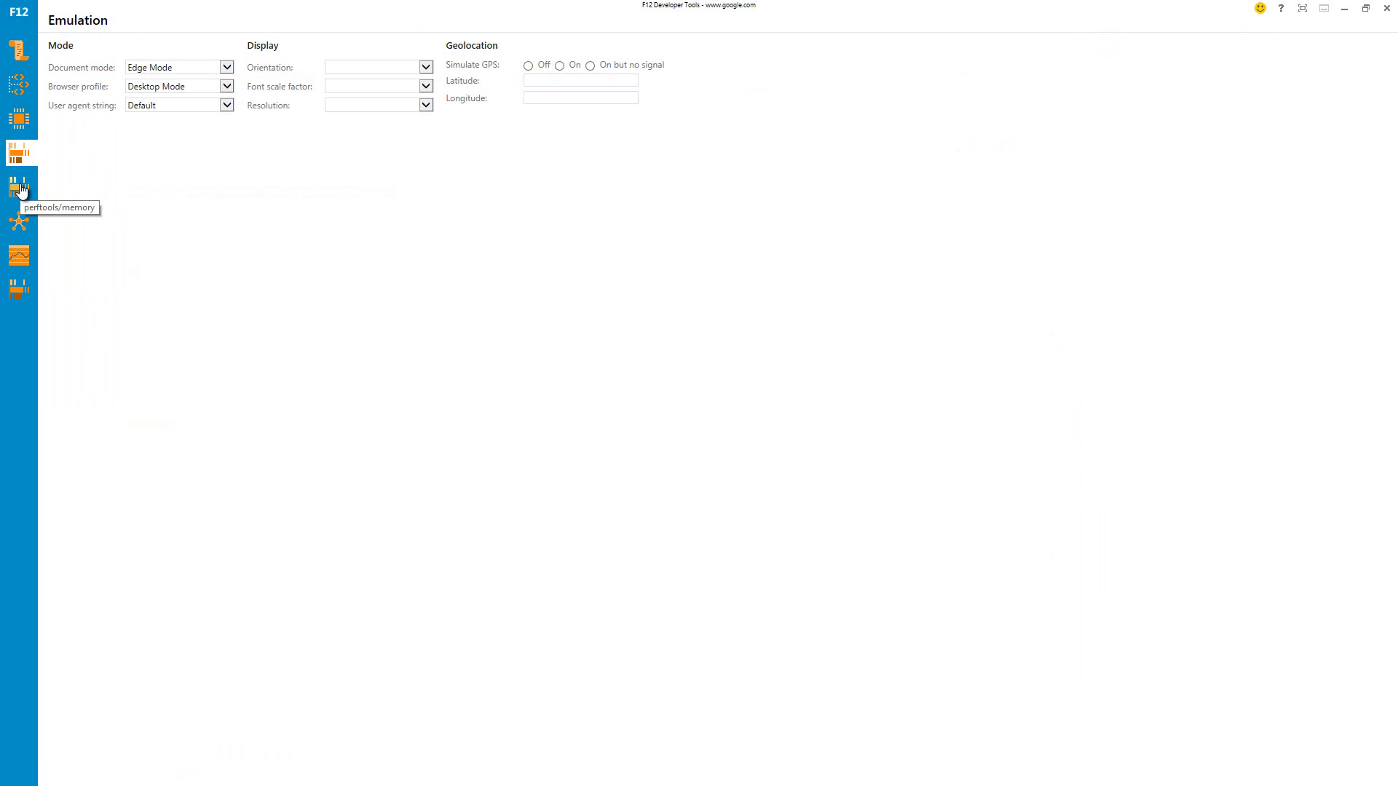
pyautogui.click(19, 188)
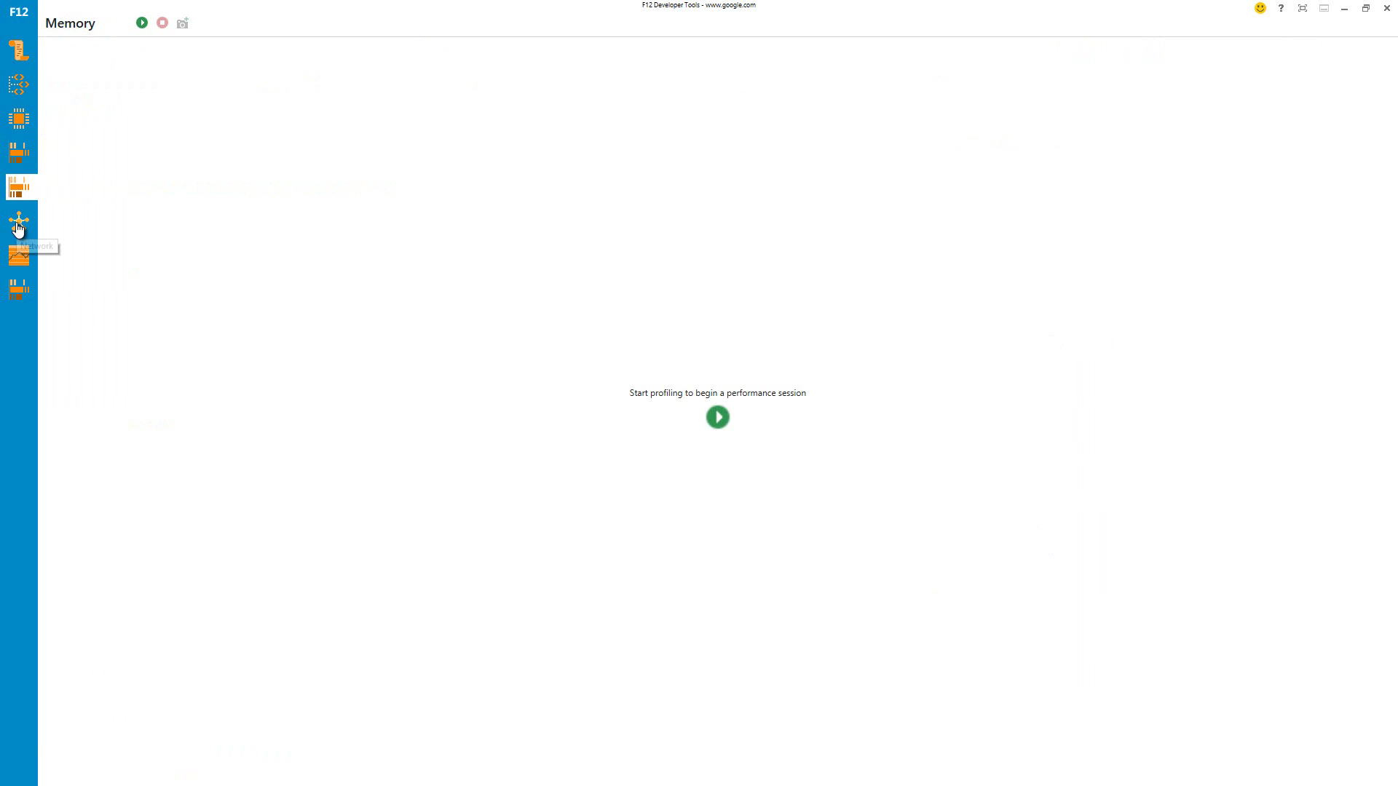
pyautogui.click(17, 228)
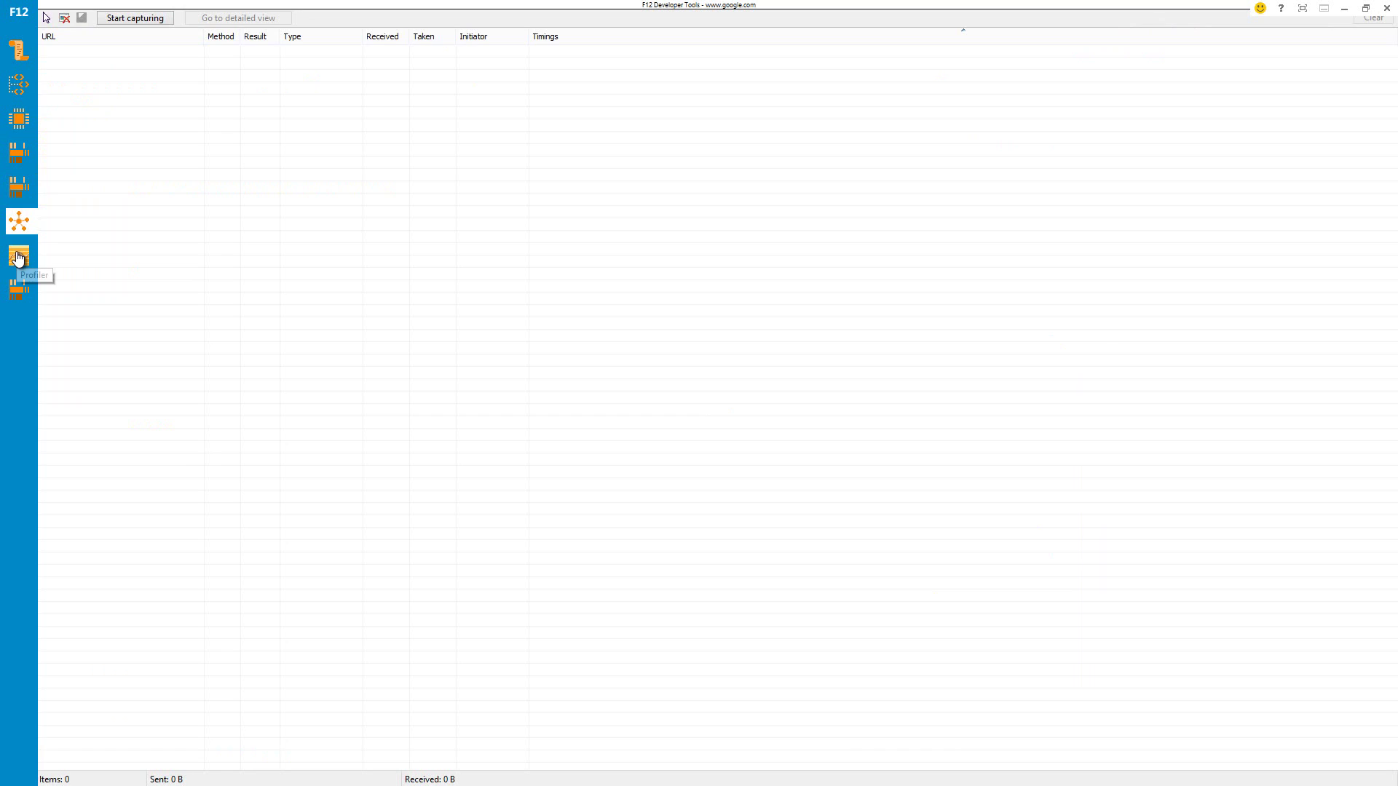
pyautogui.click(18, 257)
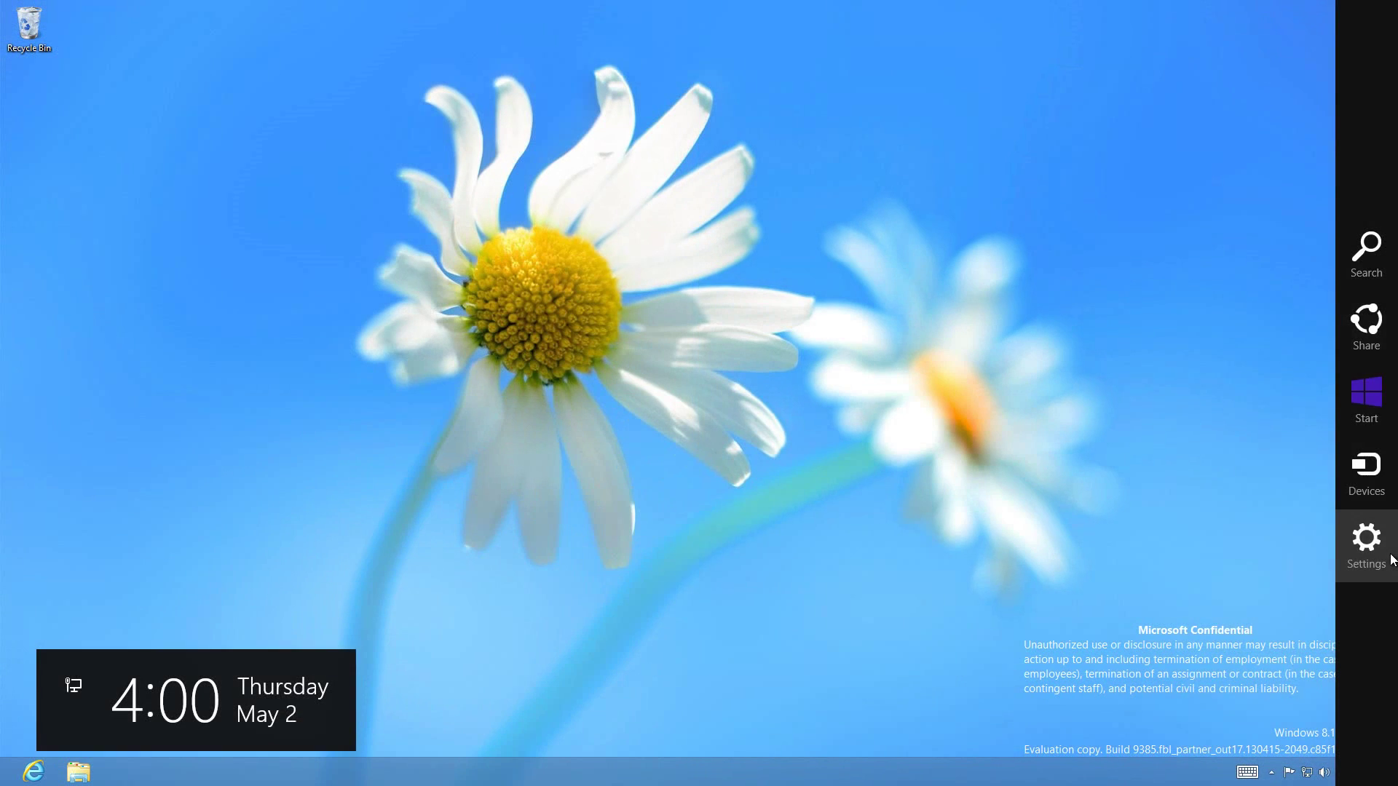
# Open PC settings on the Lock screen page from the Settings charm
pyautogui.click(1363, 539)
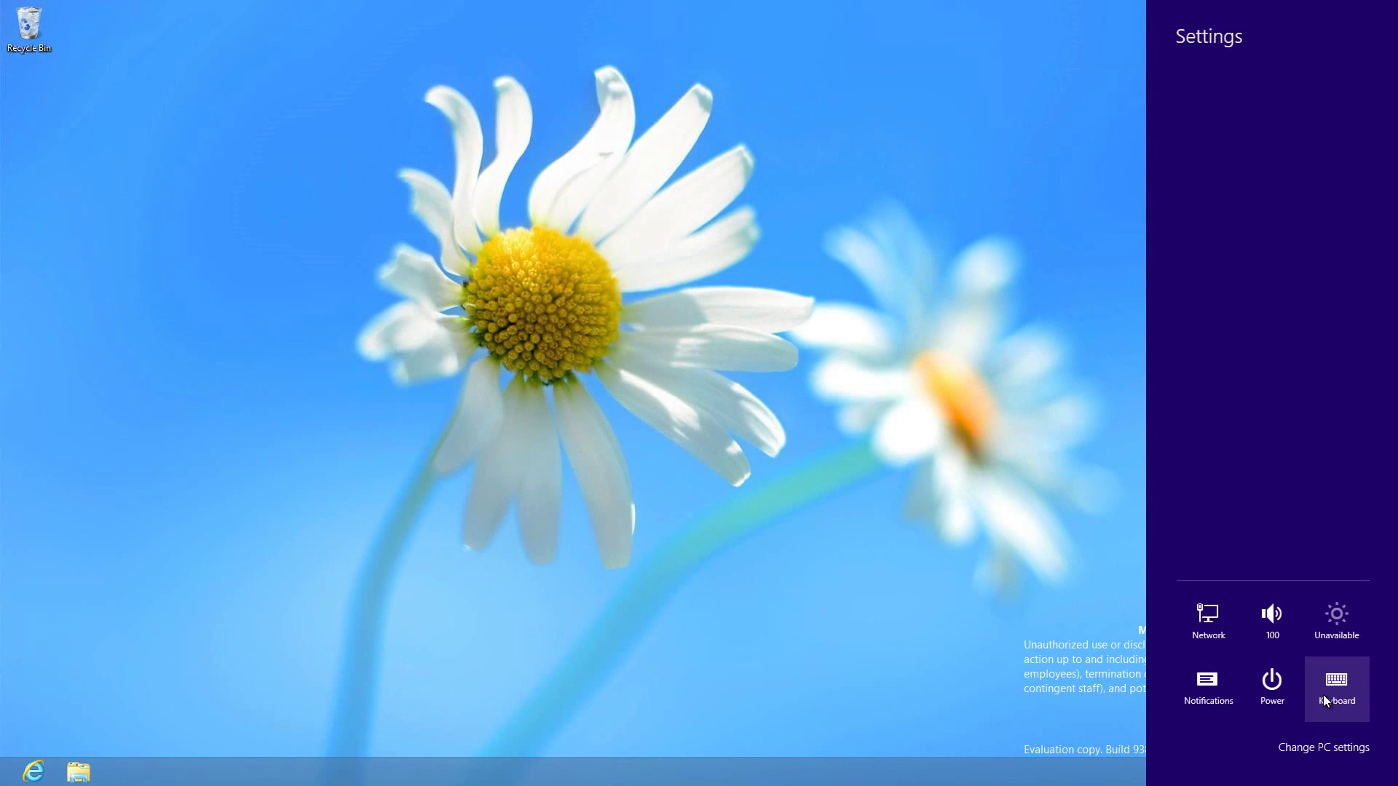
pyautogui.click(1316, 754)
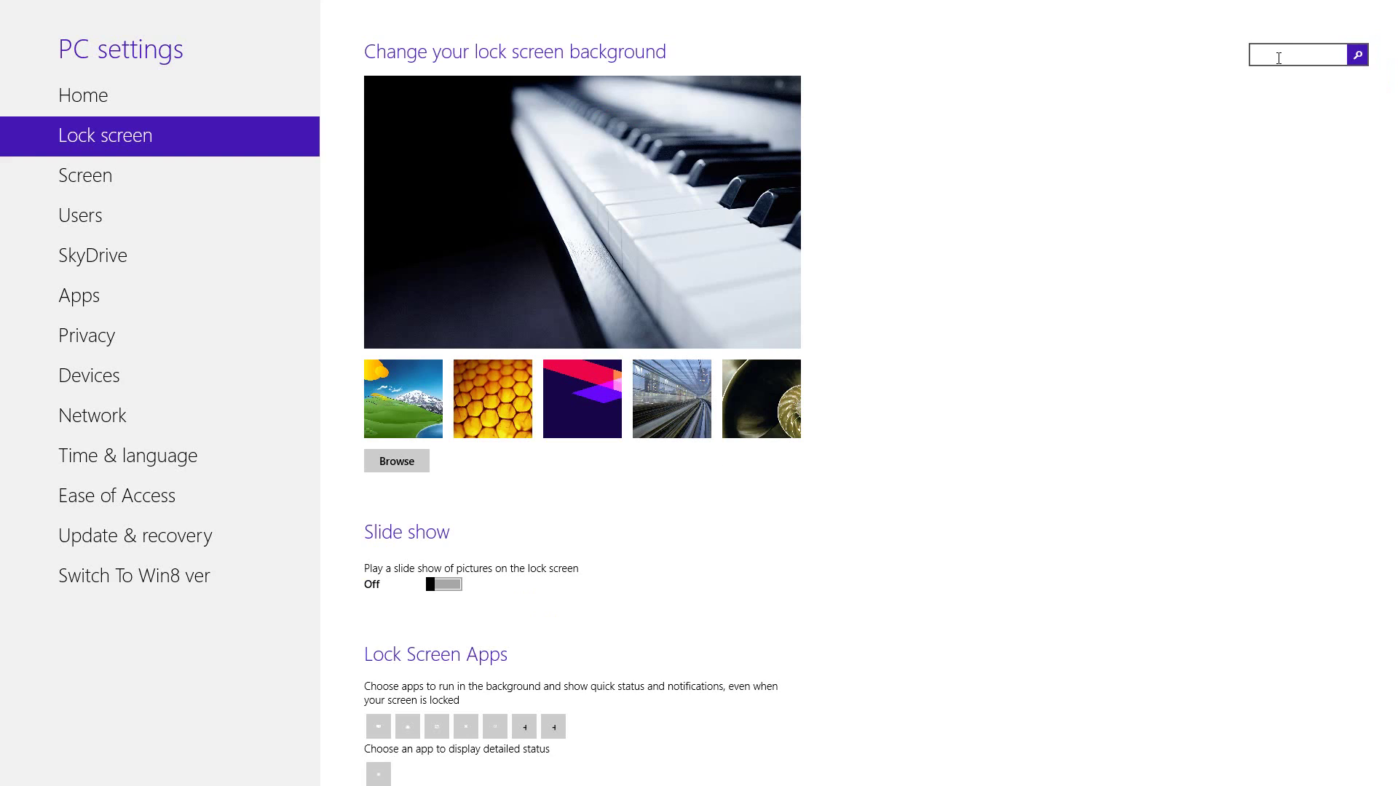
# Enter 'reader' in the PC settings search box
pyautogui.click(1277, 58)
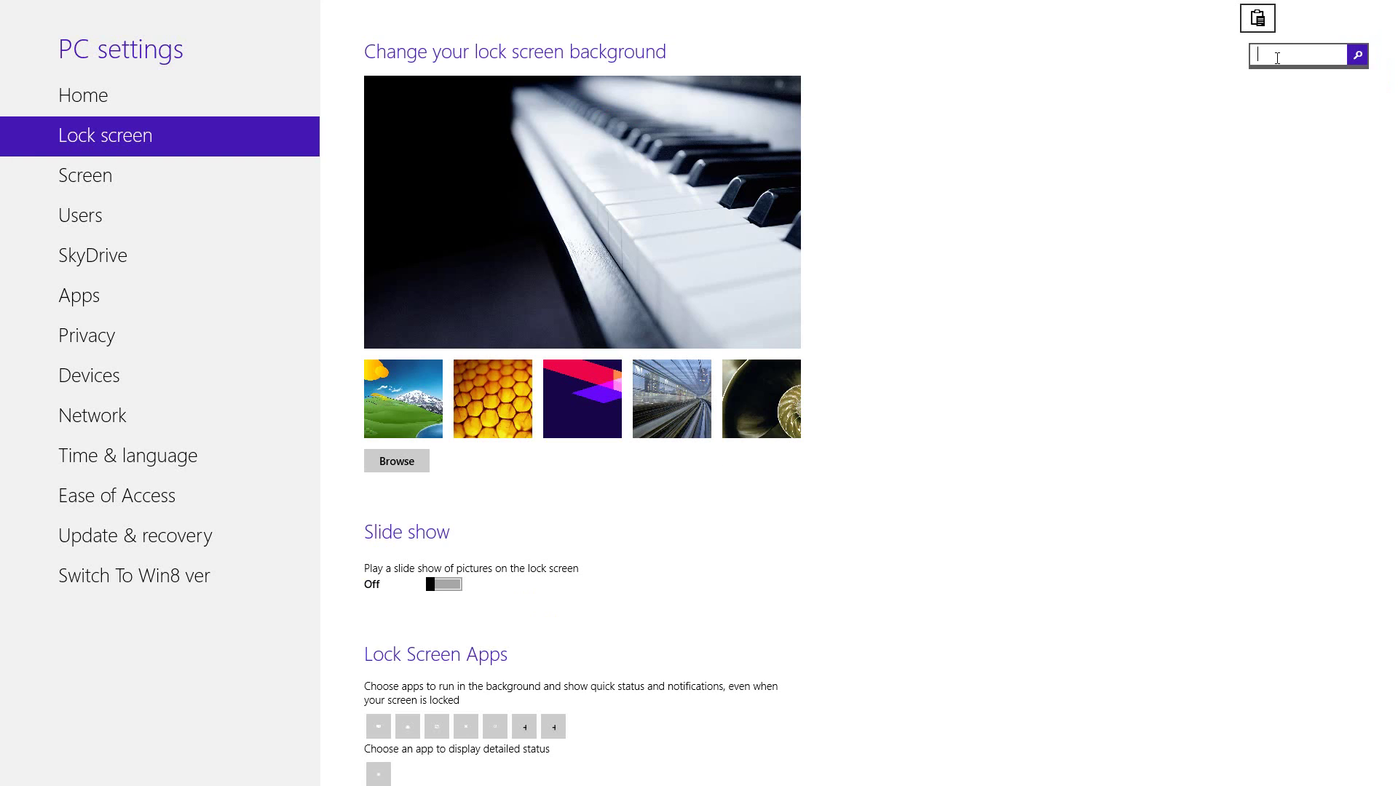
pyautogui.write('reader')
pyautogui.click(1068, 226)
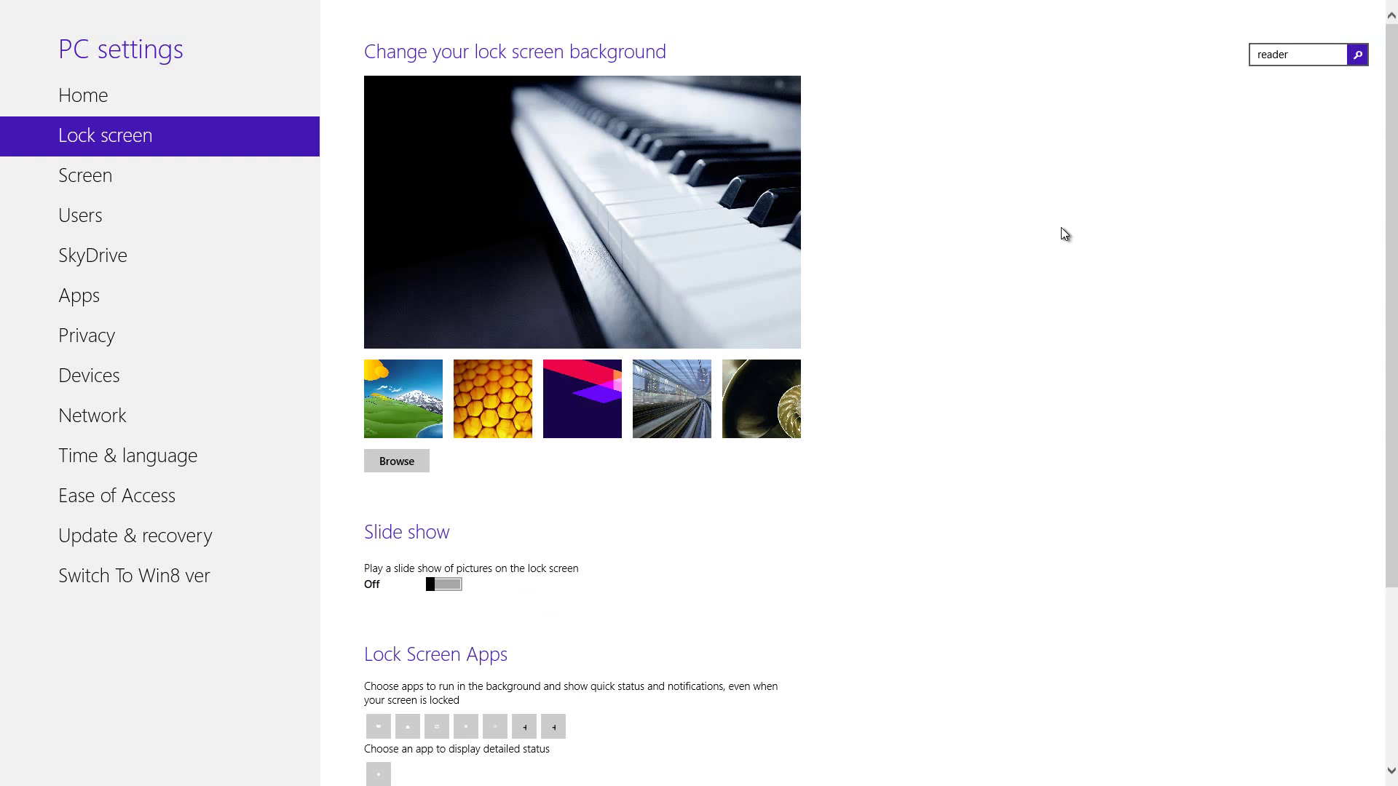
# Open the lock screen alarm app chooser, then dismiss it without choosing
pyautogui.scroll(-3, 907, 409)
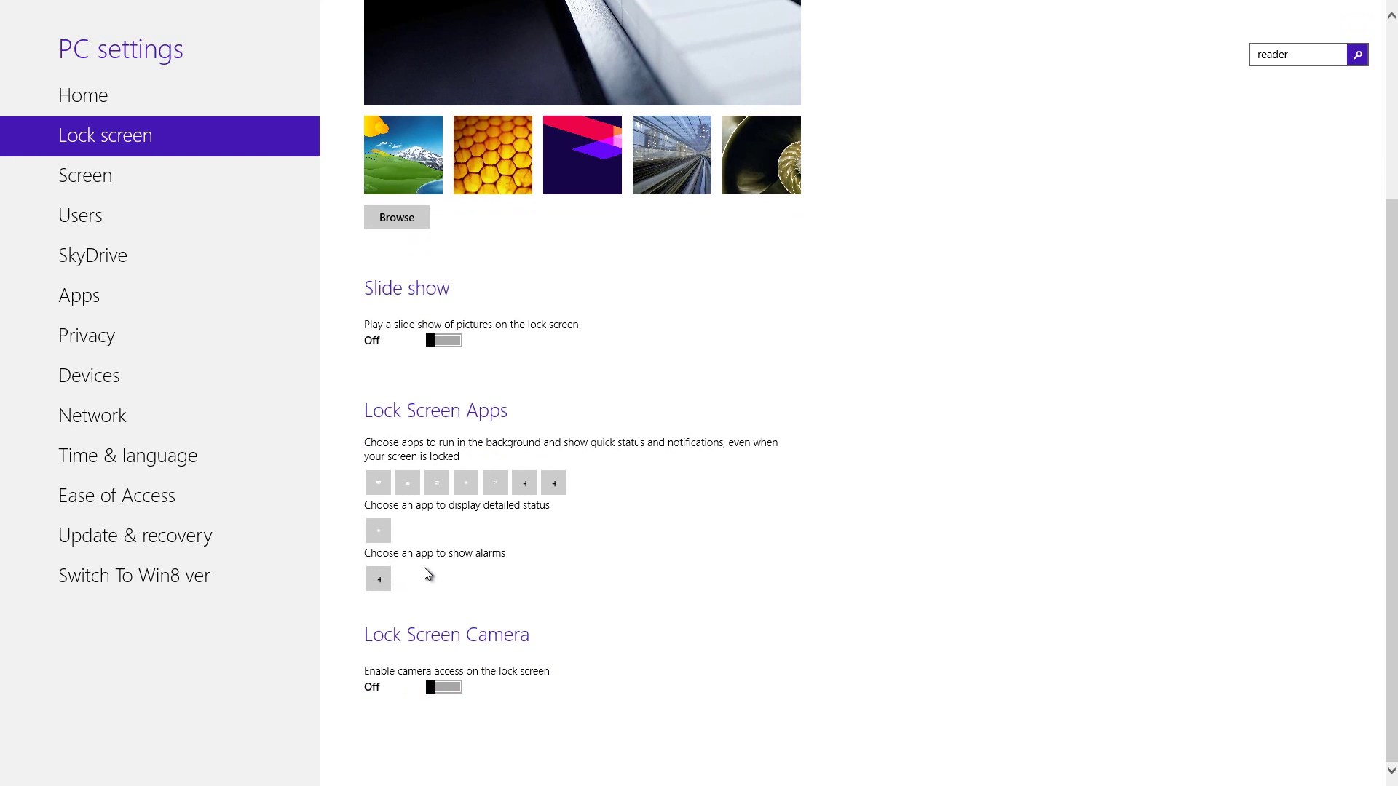
pyautogui.click(379, 575)
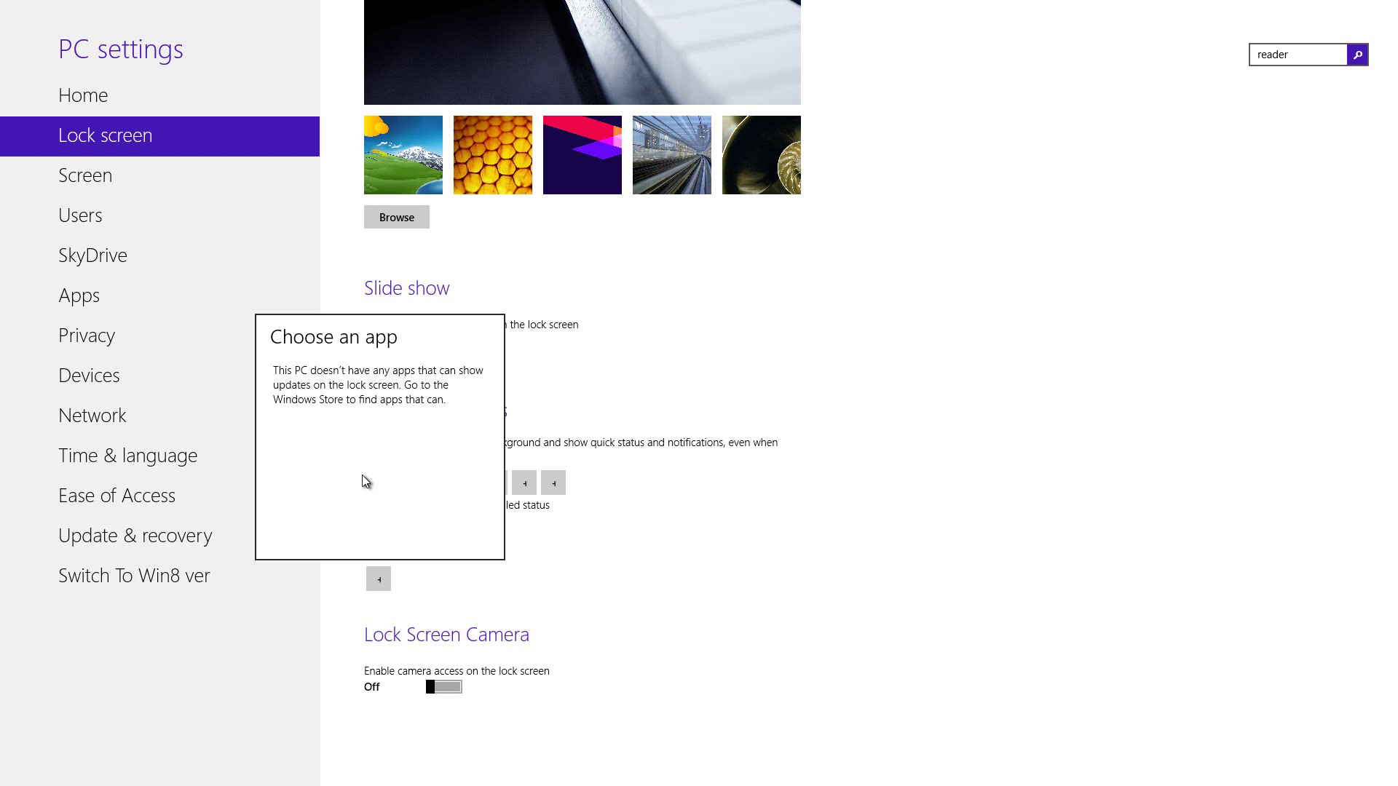
pyautogui.press('Escape')
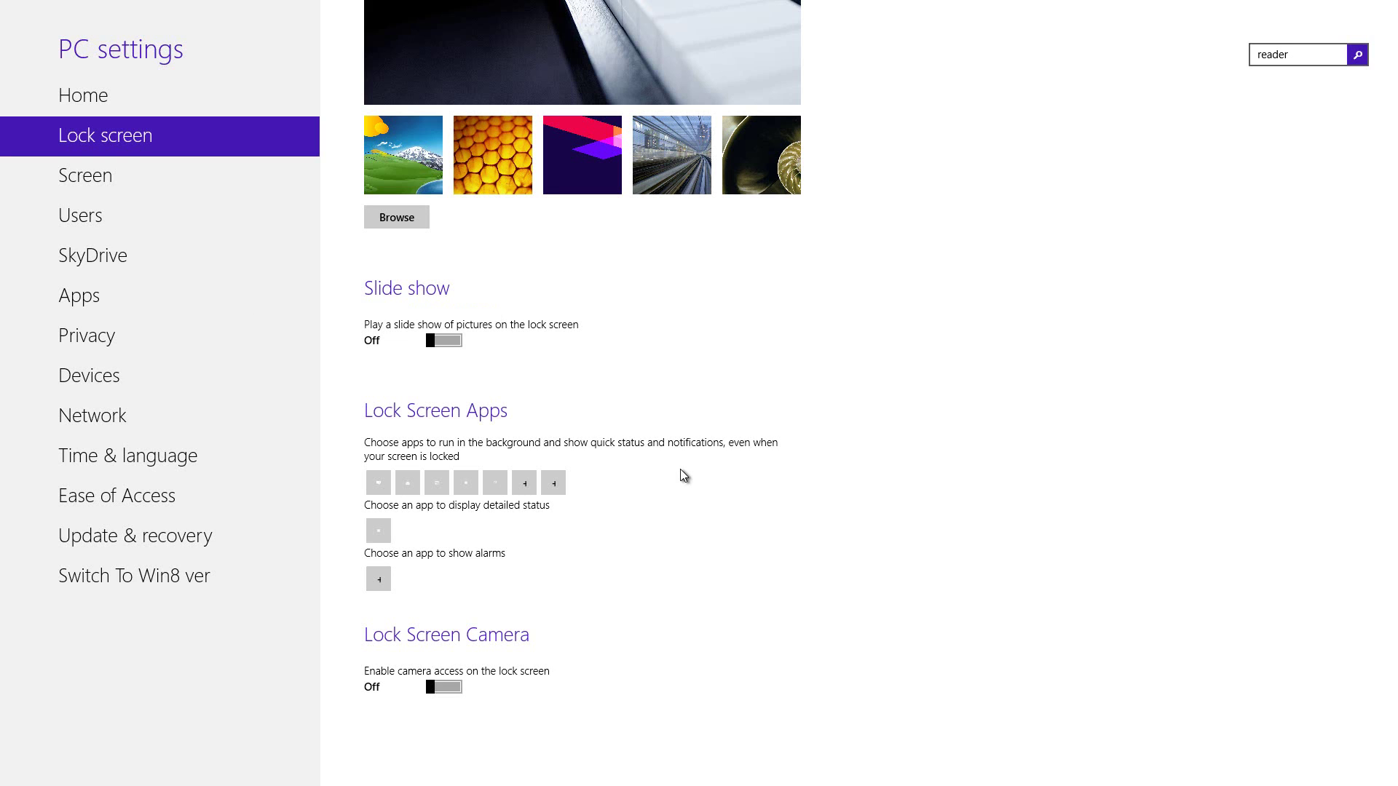
# Review Users > Assigned access for single-app accounts, then return to Start
pyautogui.click(105, 224)
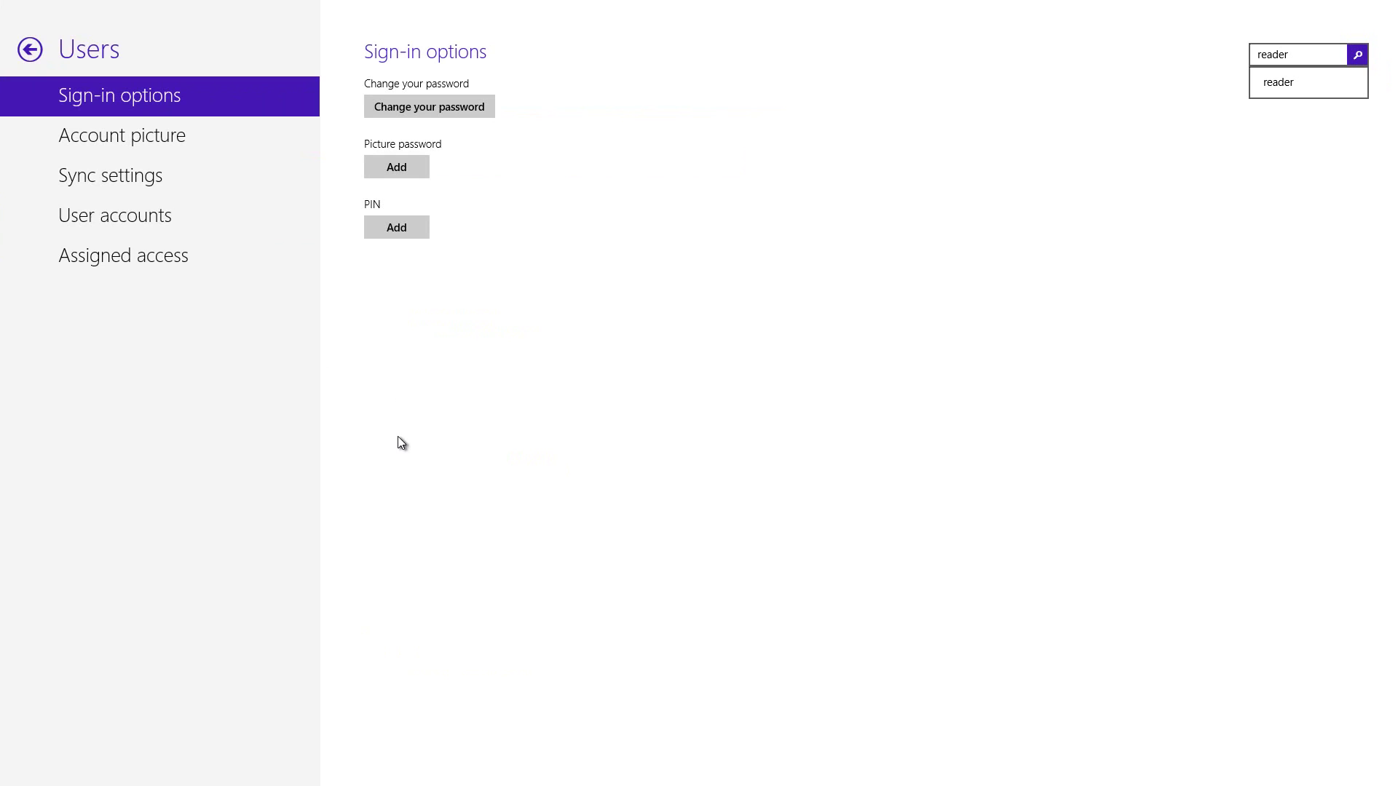
pyautogui.click(145, 252)
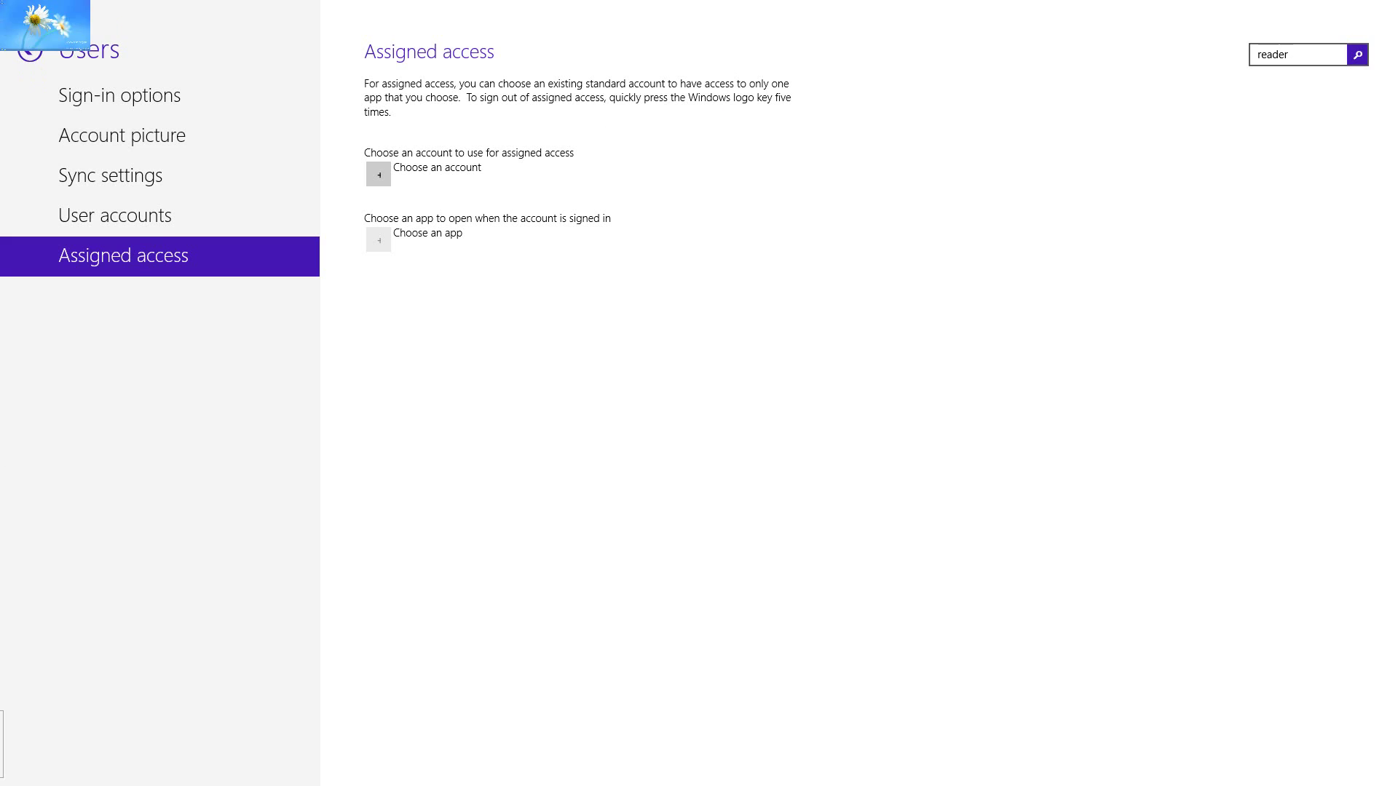
pyautogui.press('super')
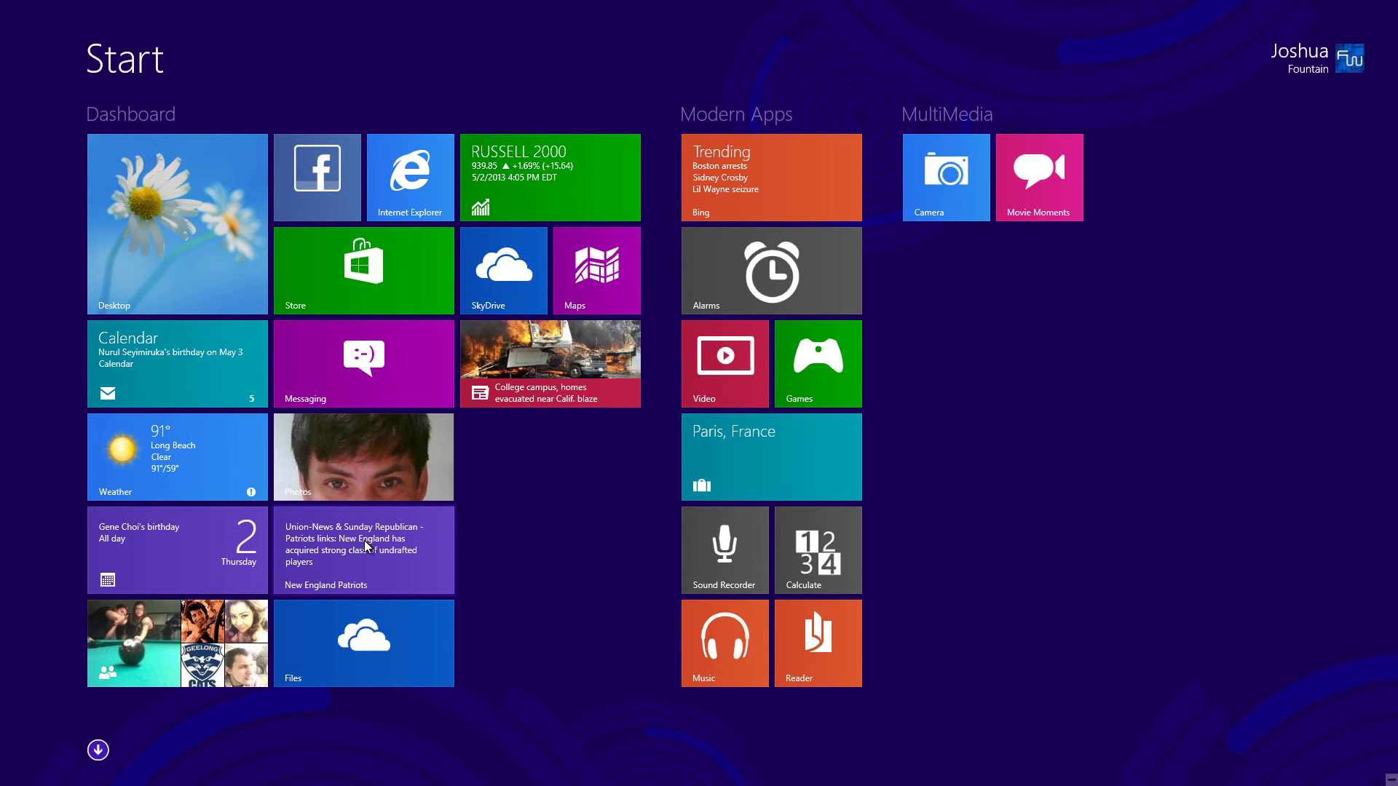